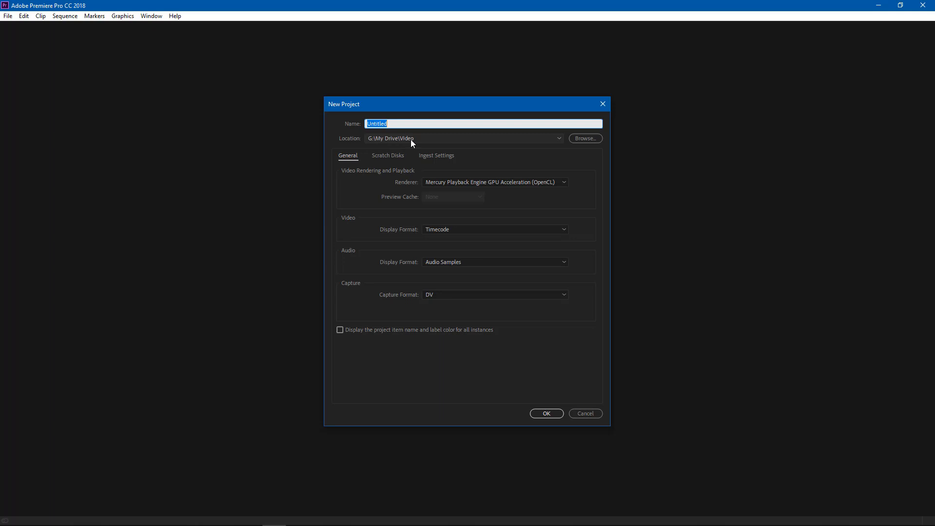
Create a new project named Slow Motion with the default settings.
text(Slow Motion)
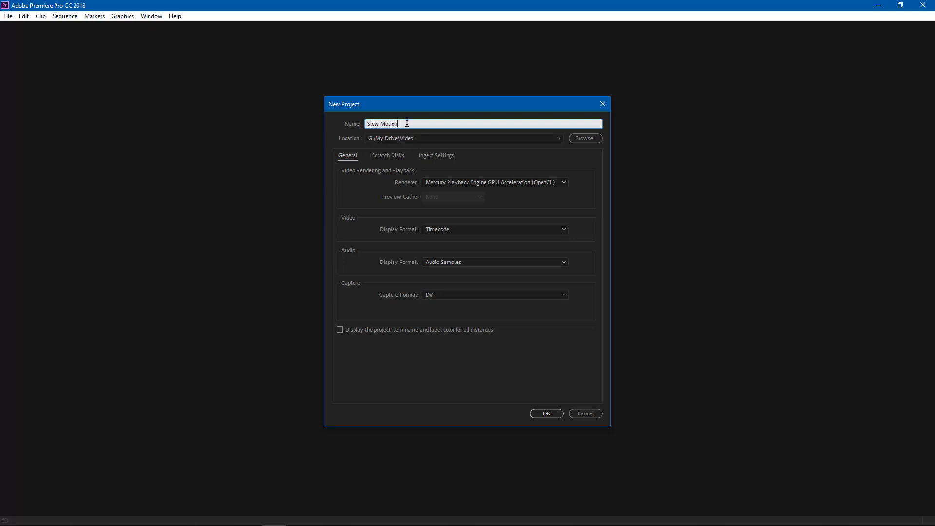
click(547, 415)
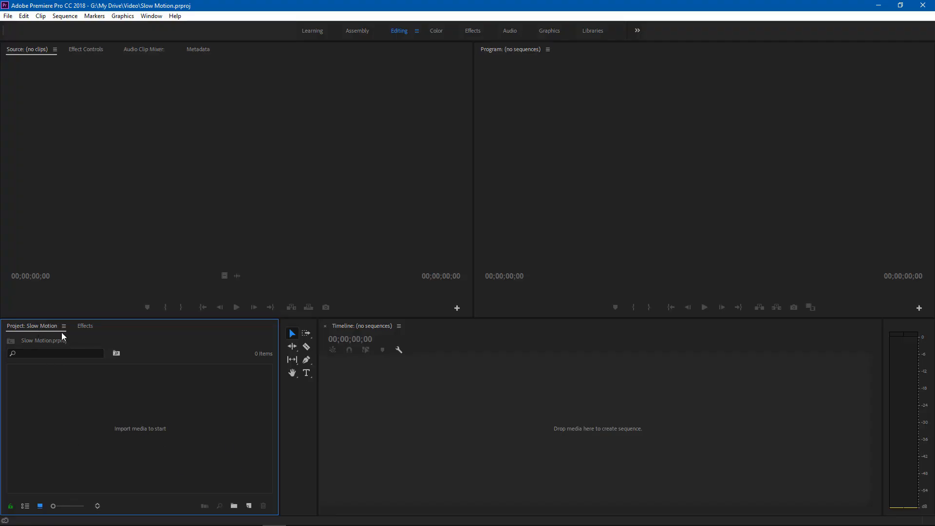
Import all the clips from the Video Footage folder inside Video 2 Footage.
double_click(149, 412)
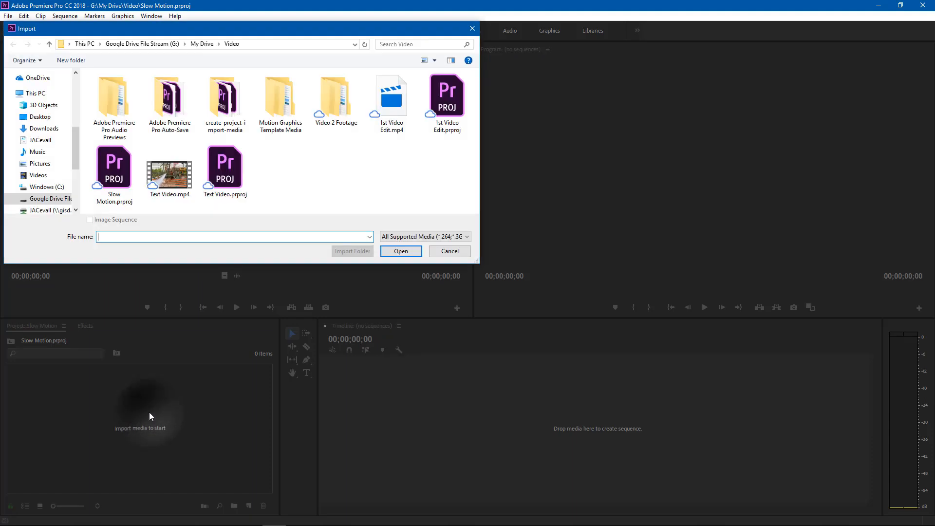
double_click(335, 100)
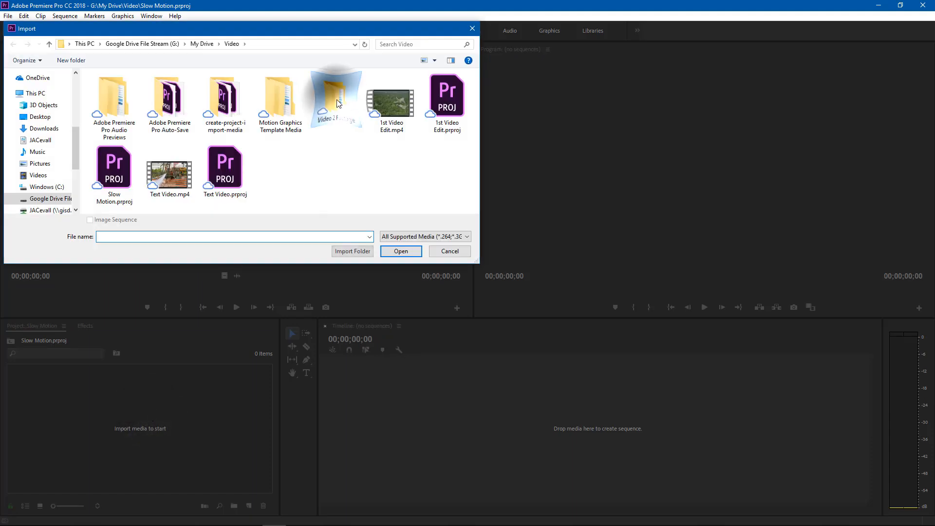
double_click(120, 109)
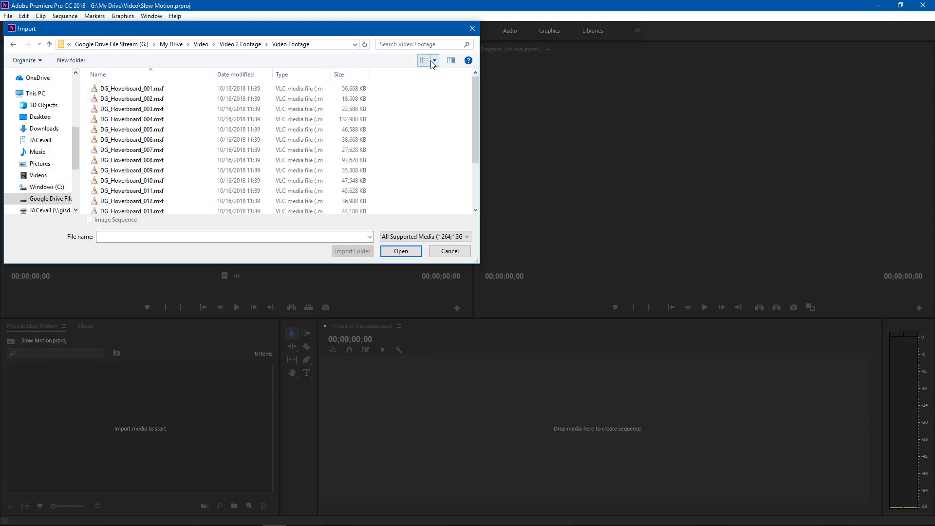
key(ctrl+a)
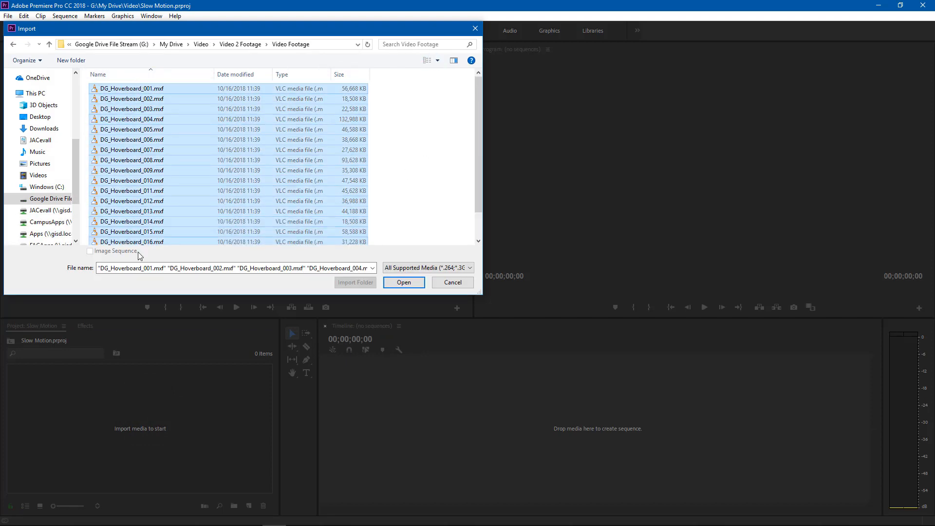
click(397, 283)
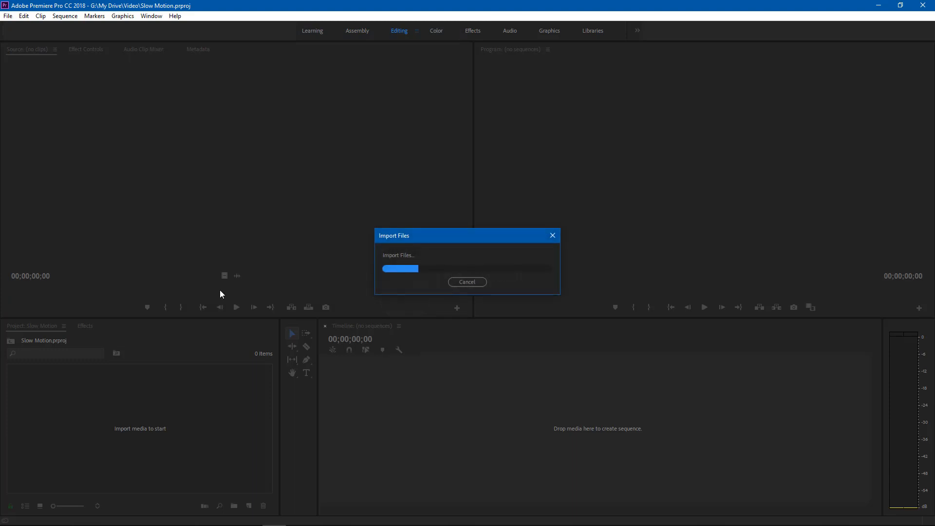
Load DG_Hoverboard_006.mxf for source viewing and mark a 5-second range with its out point at 00:00:05:17.
mouse_move(269, 436)
mouse_down()
mouse_move(262, 477)
mouse_move(272, 434)
mouse_up()
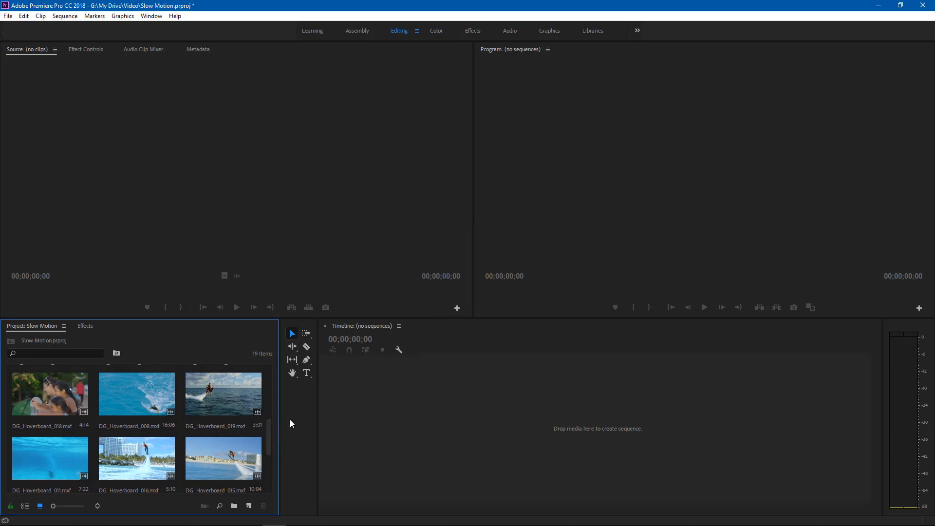
scroll(242, 401, up, 4)
double_click(136, 389)
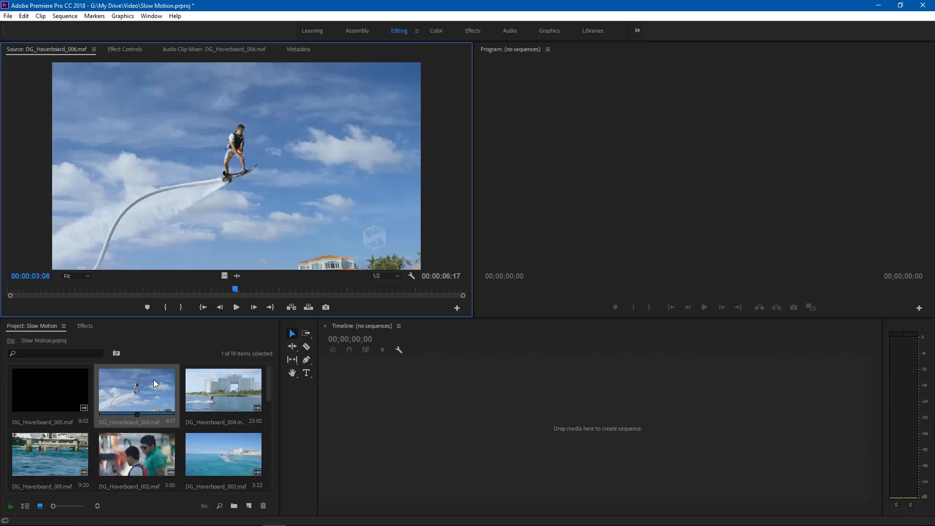
drag(225, 292, 395, 291)
click(165, 307)
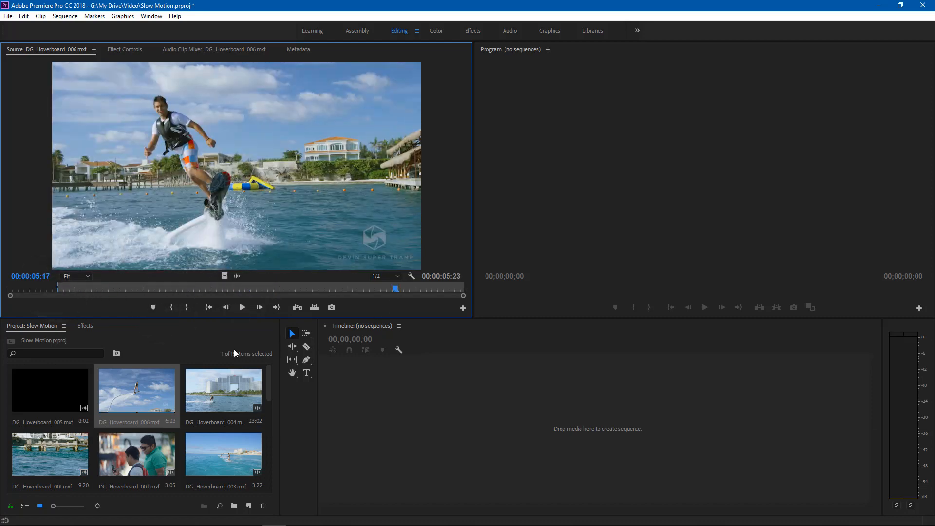
click(191, 309)
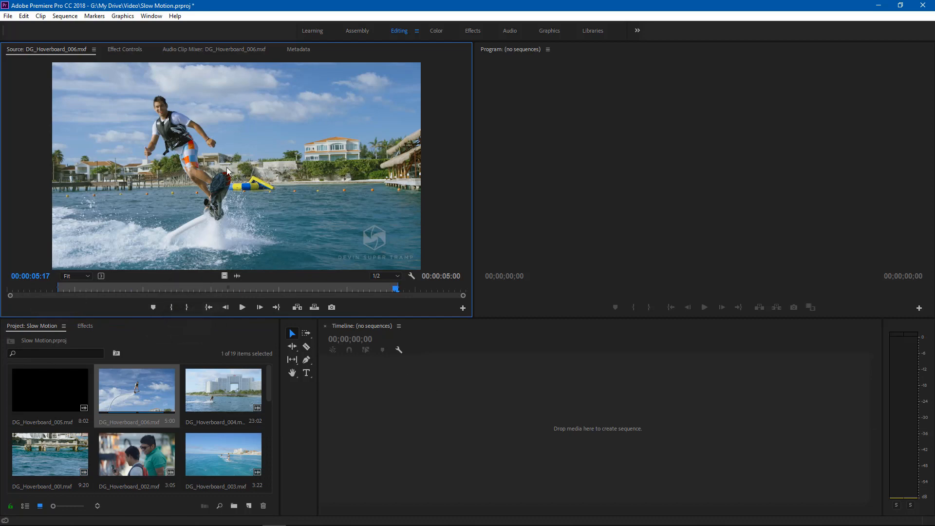
Create a sequence from only the video of the marked hoverboard range and play it at normal speed.
drag(225, 276, 550, 450)
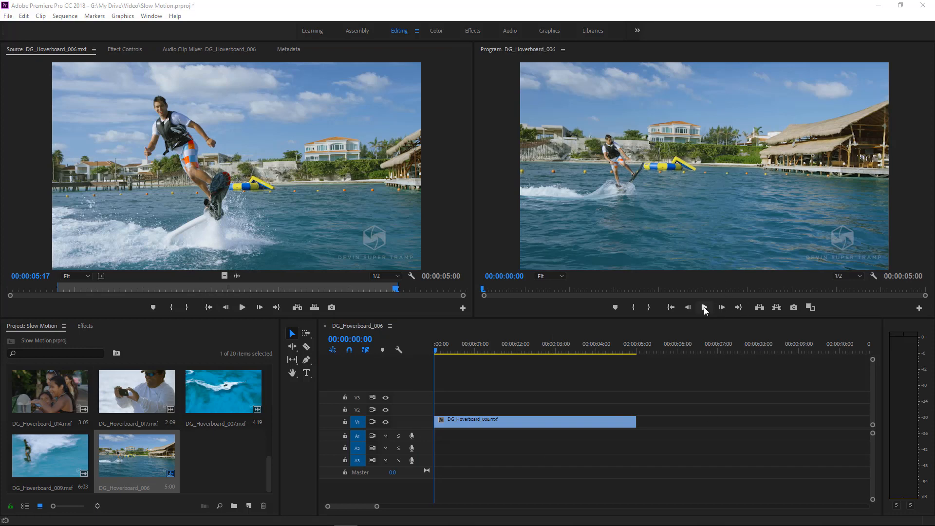
click(704, 306)
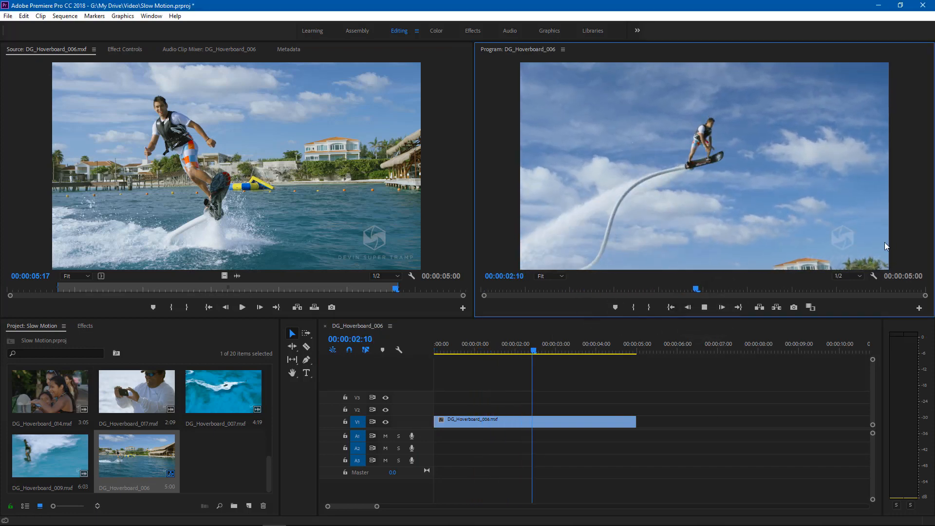
Slow the hoverboard clip in the sequence to 25% speed using Frame Sampling.
right_click(524, 423)
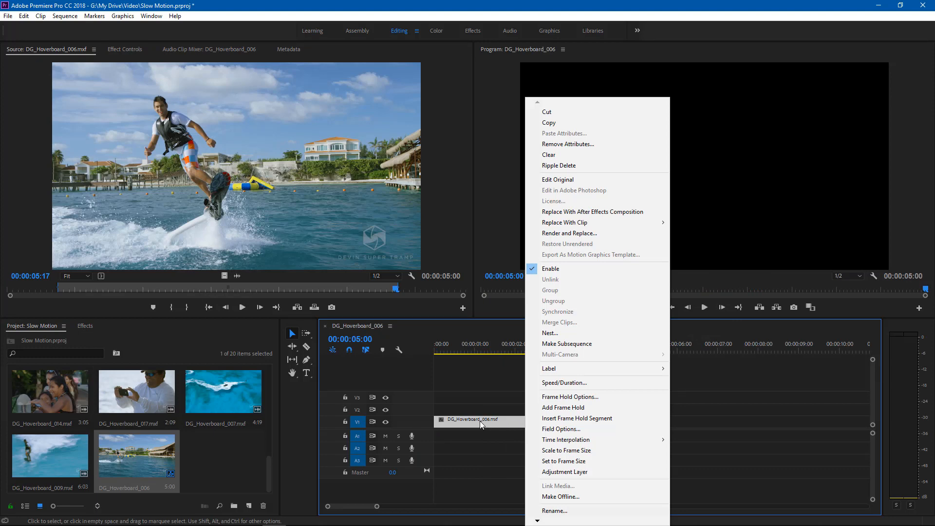
click(579, 383)
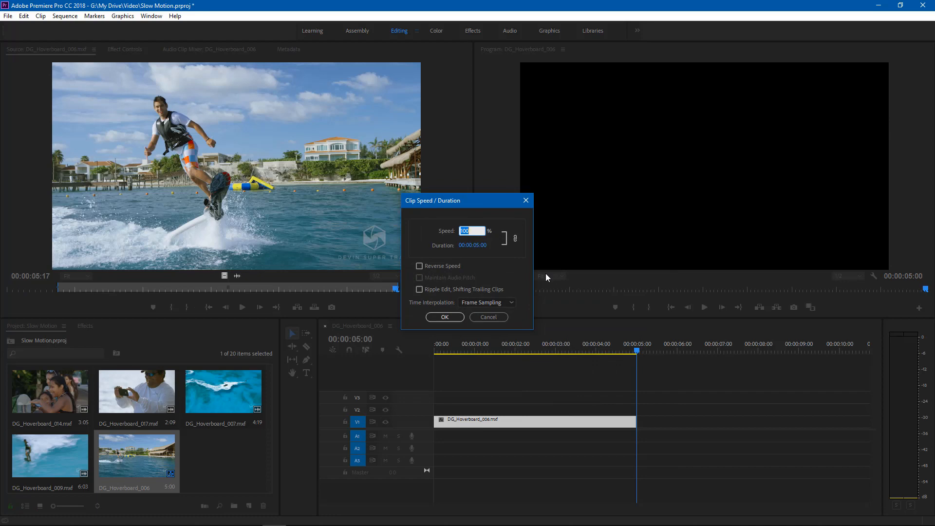
text(25)
click(444, 317)
Play the 25% speed clip, pause it, and step forward frame by frame to examine how smooth the motion is.
click(705, 305)
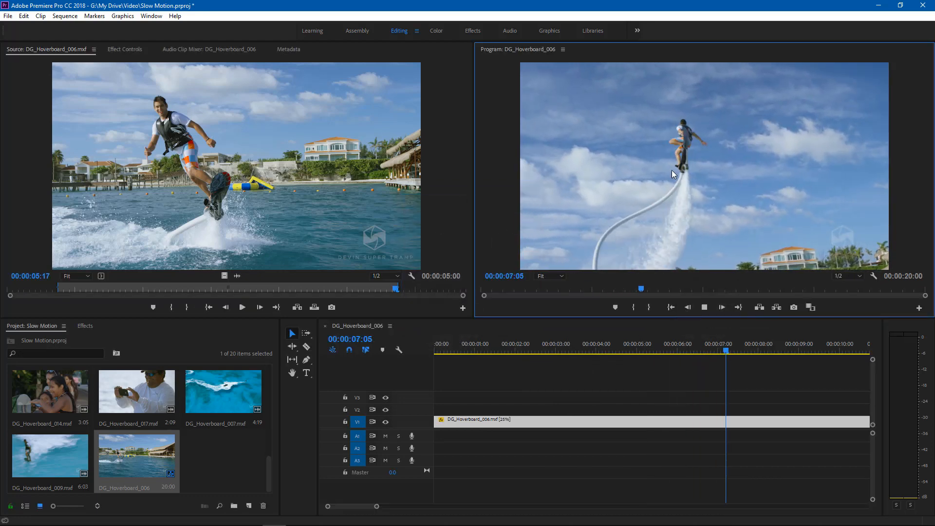
click(705, 307)
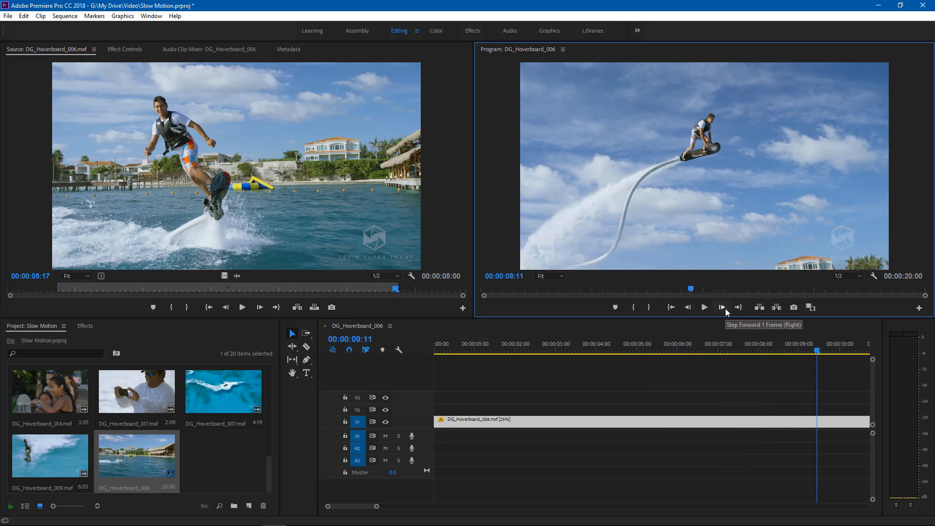
click(725, 309)
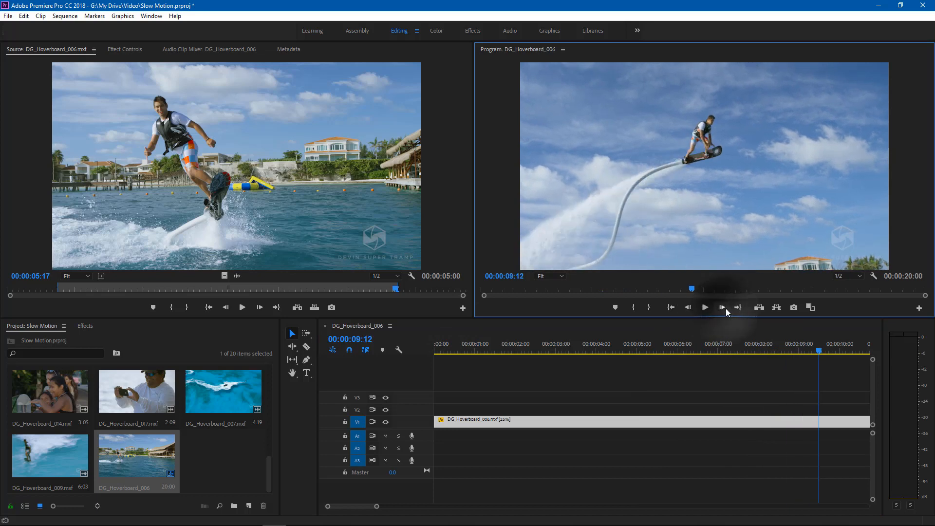
click(725, 309)
click(726, 308)
click(726, 308)
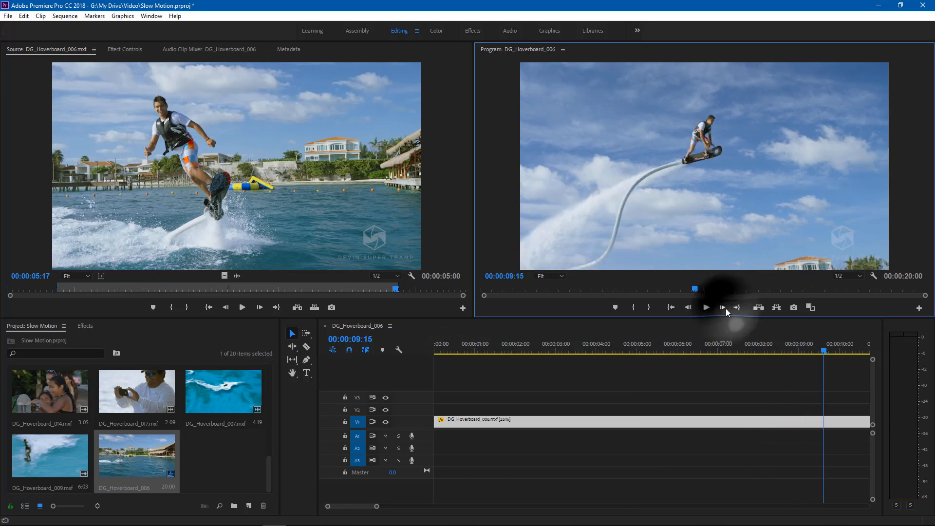
click(727, 309)
click(728, 308)
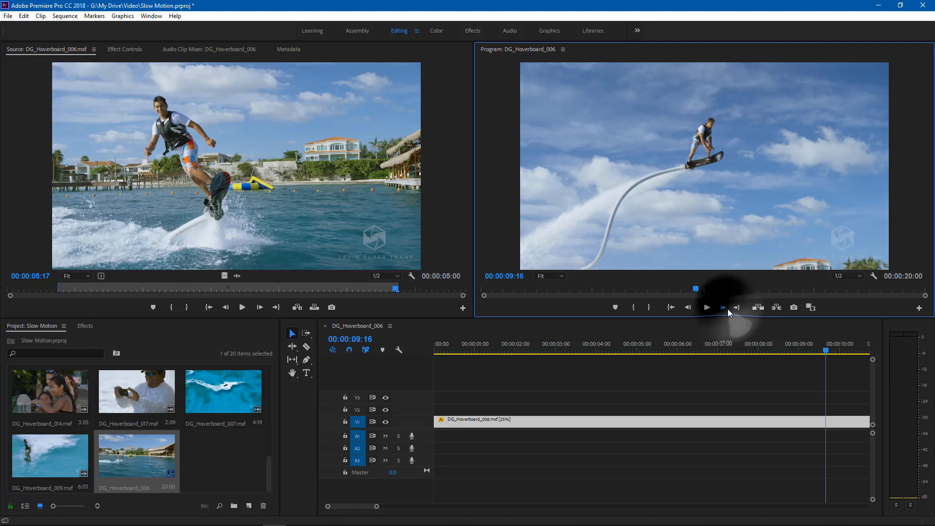
click(728, 309)
click(728, 309)
click(727, 309)
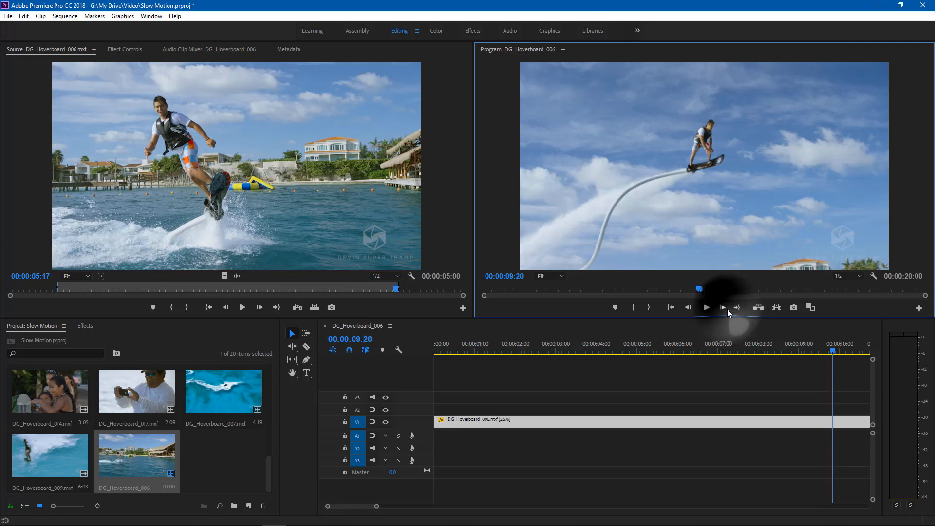
Set the hoverboard clip's speed to 50% with Optical Flow time interpolation.
right_click(617, 420)
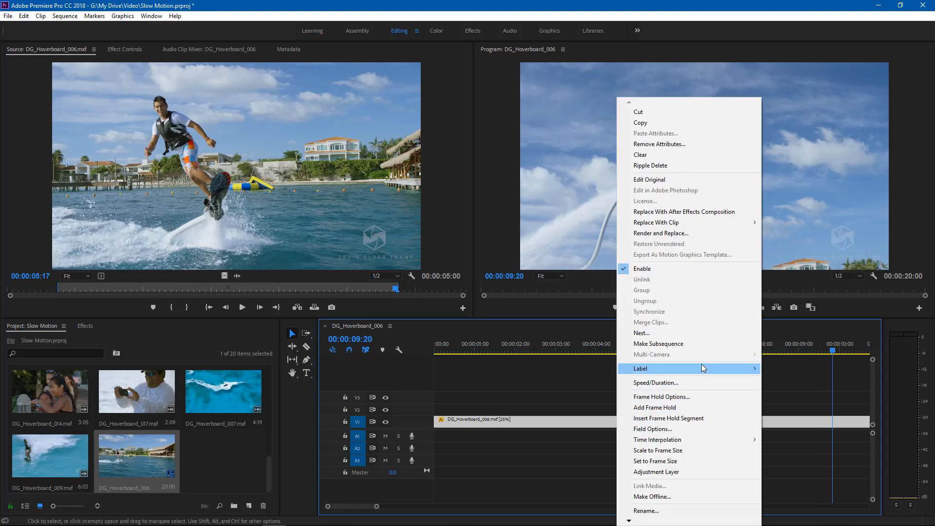
mouse_move(702, 367)
click(675, 382)
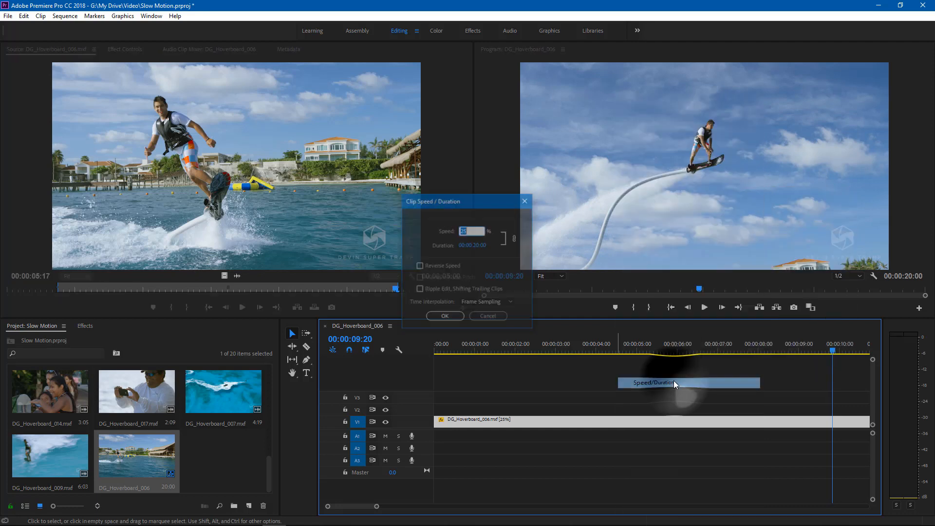
text(50)
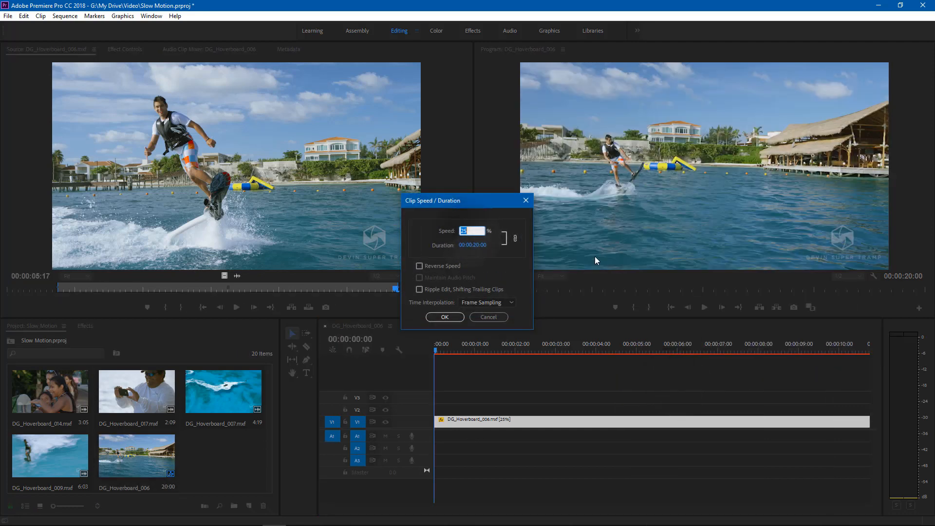
click(511, 302)
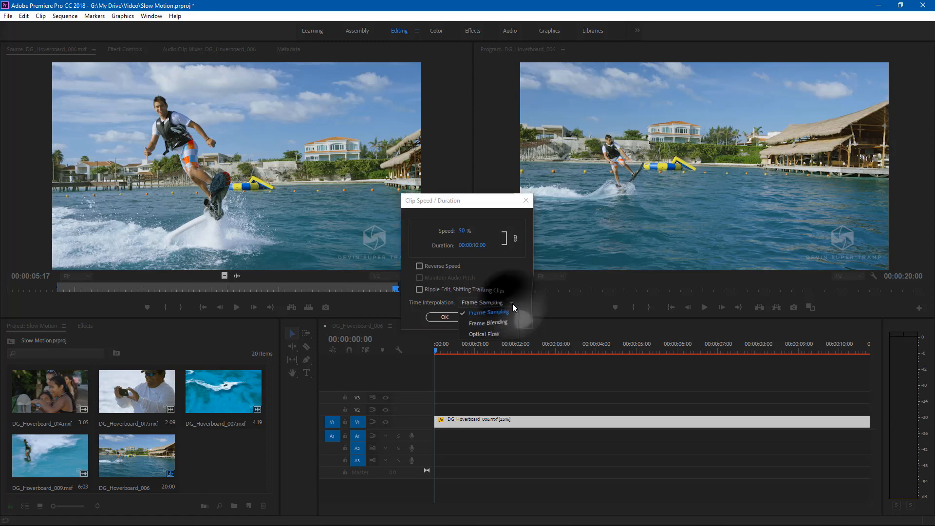
click(498, 333)
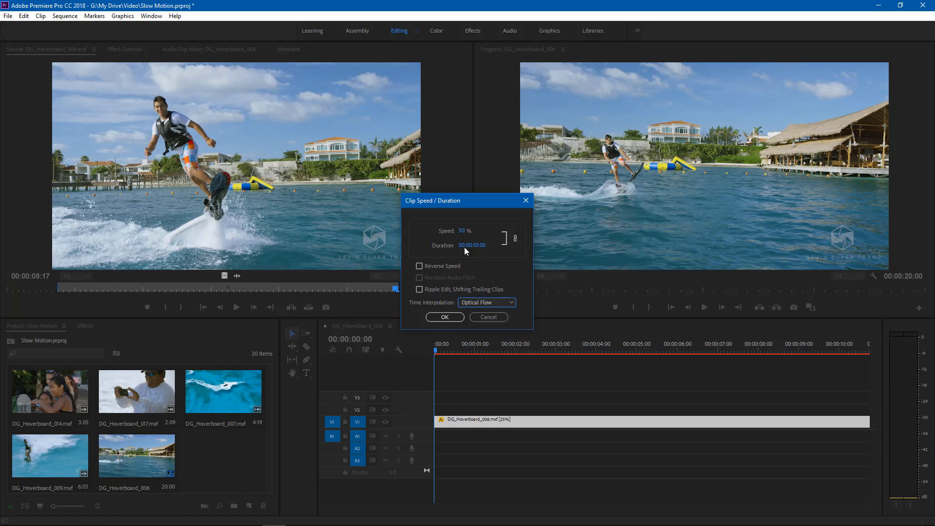
click(445, 317)
Step through the unrendered 50% speed clip from about 3 seconds, examining the rider's motion in each frame.
click(721, 308)
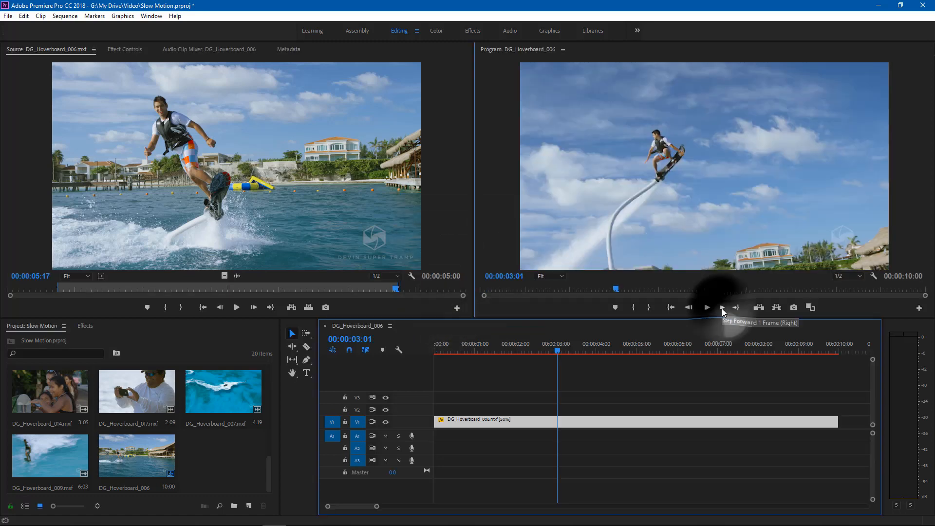
click(722, 308)
click(721, 308)
click(721, 308)
click(721, 308)
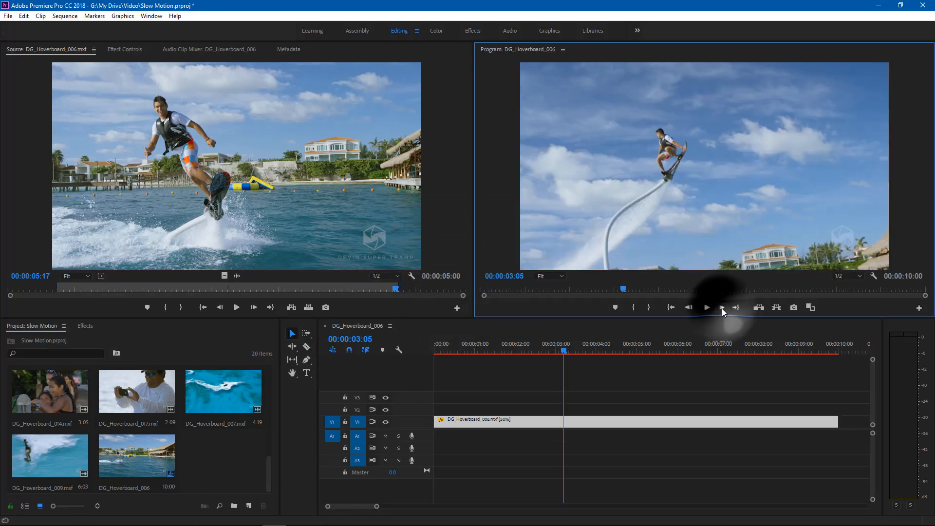
click(721, 308)
click(723, 308)
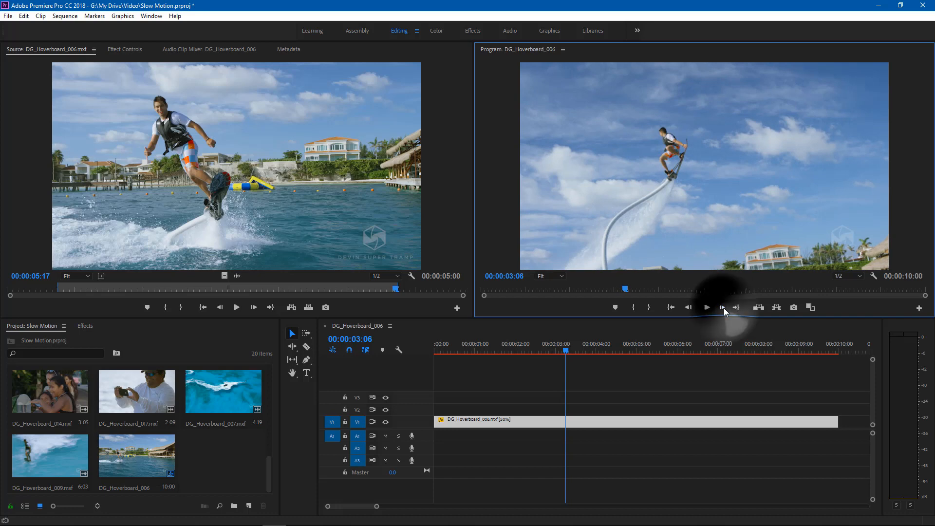
click(723, 308)
click(723, 308)
click(724, 308)
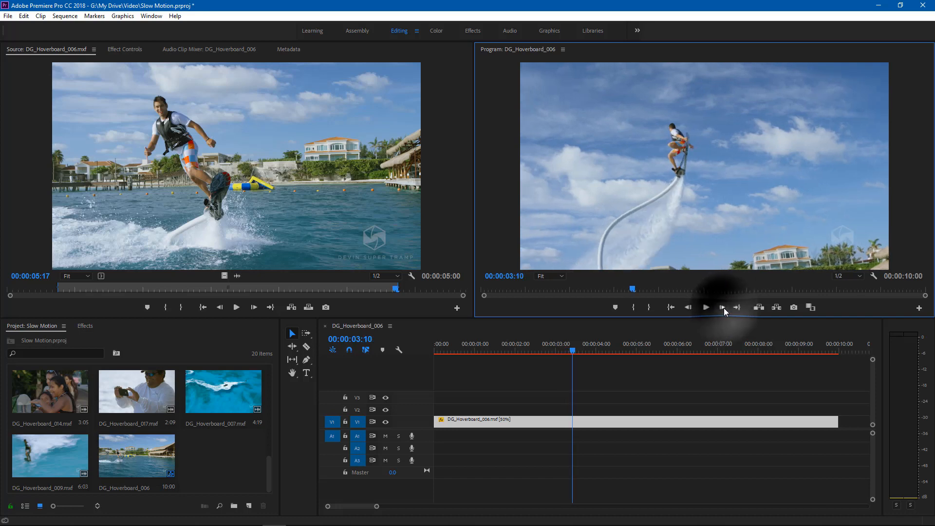
Render the sequence preview and play it from the start, pausing around 6 seconds.
key(Return)
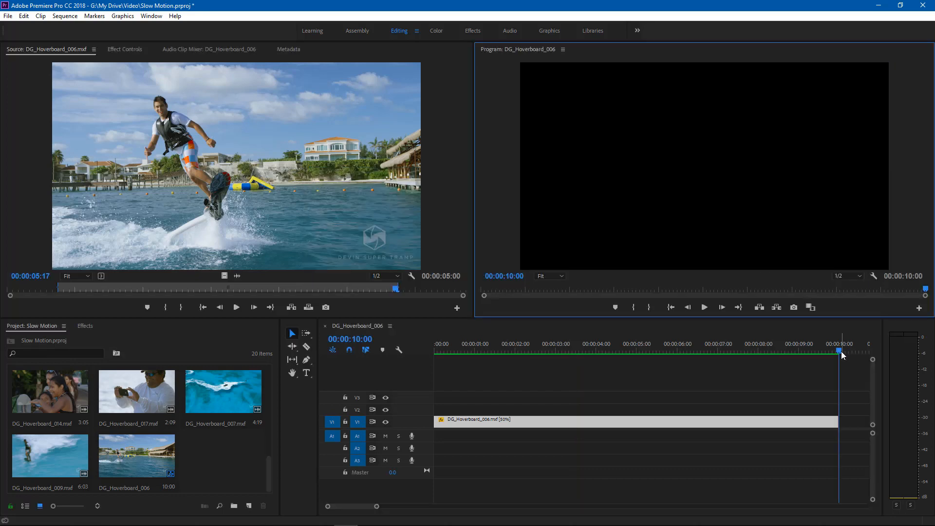
drag(841, 350, 442, 372)
click(708, 307)
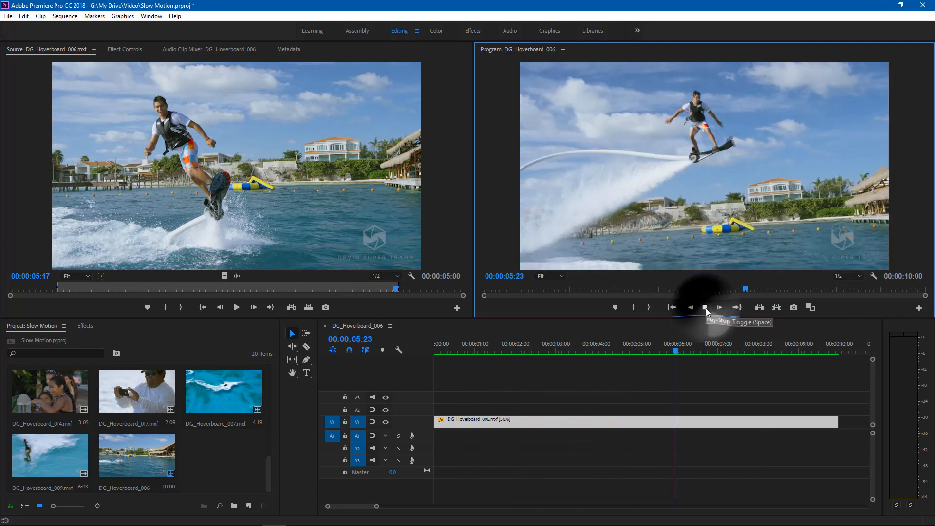
click(704, 307)
Step forward through the rendered Optical Flow frames to 00:00:06:11 and examine the interpolation around the rider.
click(721, 308)
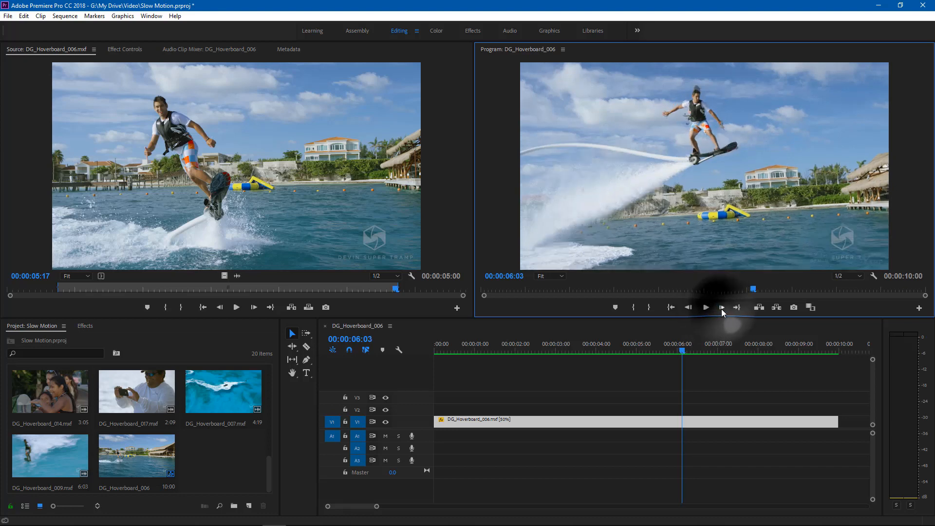
click(720, 308)
click(721, 307)
click(721, 308)
click(720, 307)
click(720, 308)
click(721, 307)
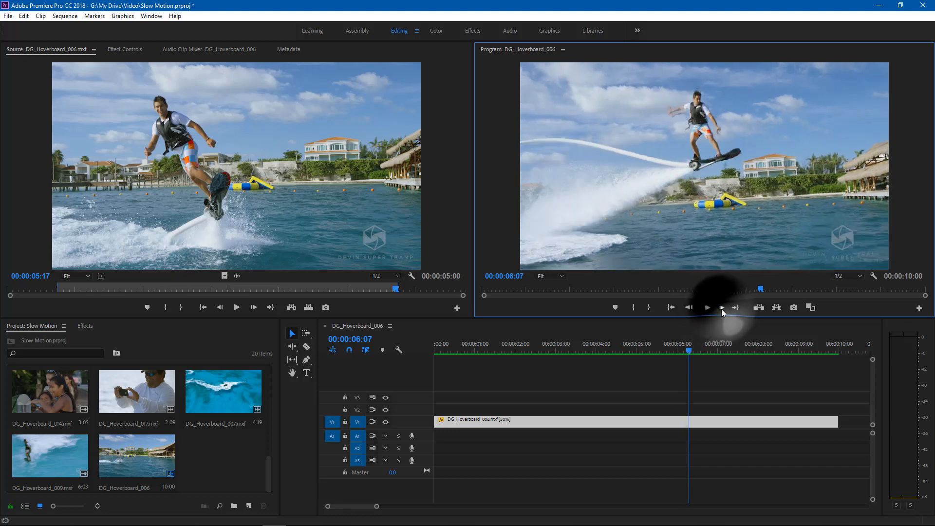
click(720, 307)
click(722, 309)
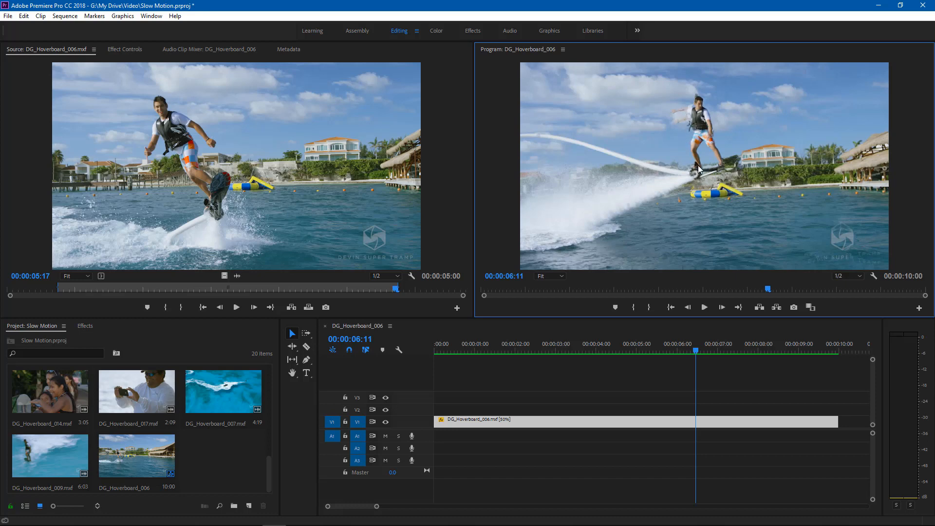
Compare the frames around 00:00:06:11, play the rendered clip near its end, and return to the sequence start.
key(ctrl+s)
click(688, 307)
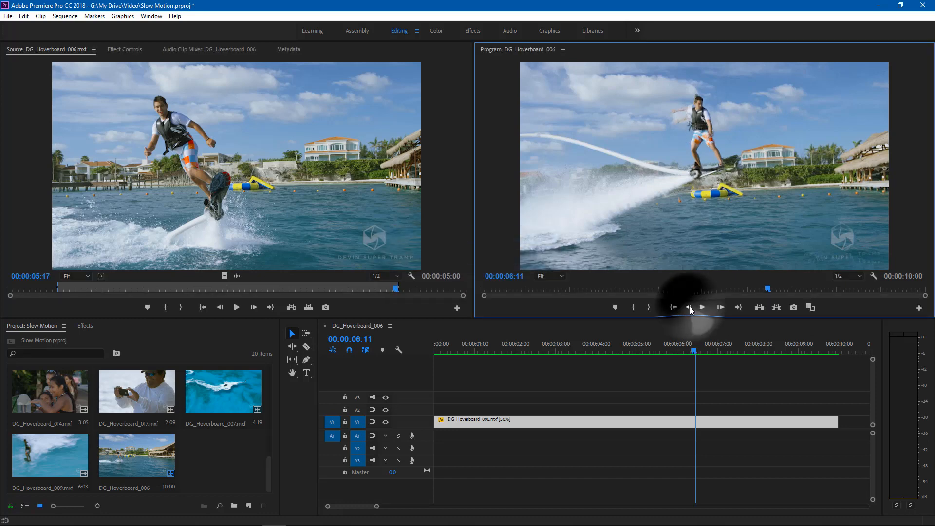
click(721, 307)
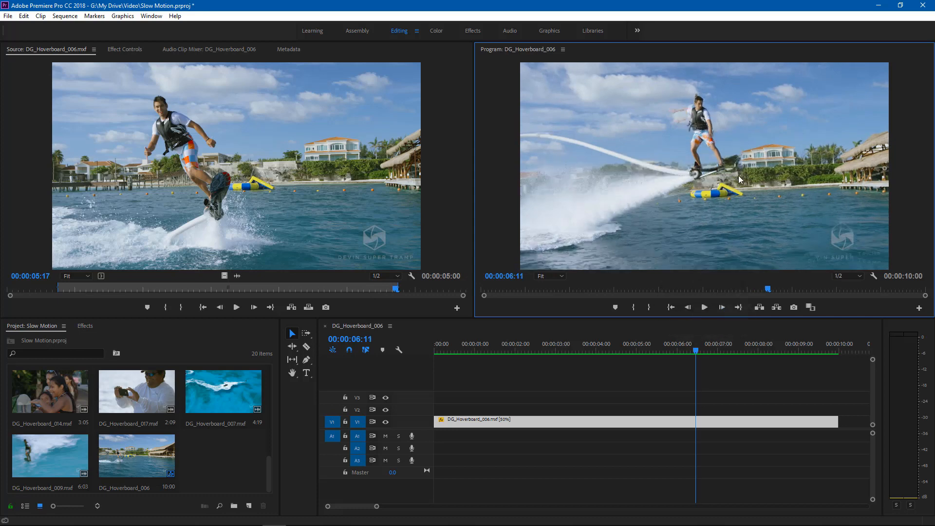
click(704, 307)
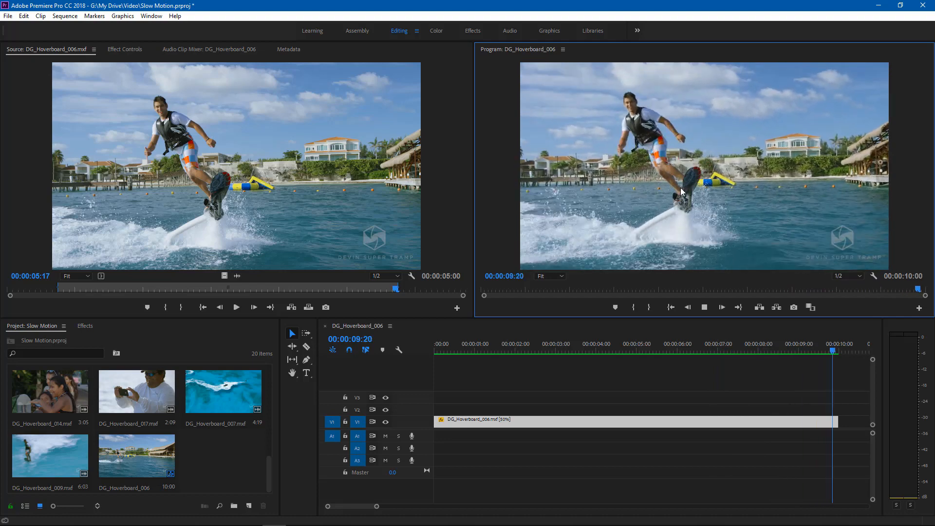
key(Home)
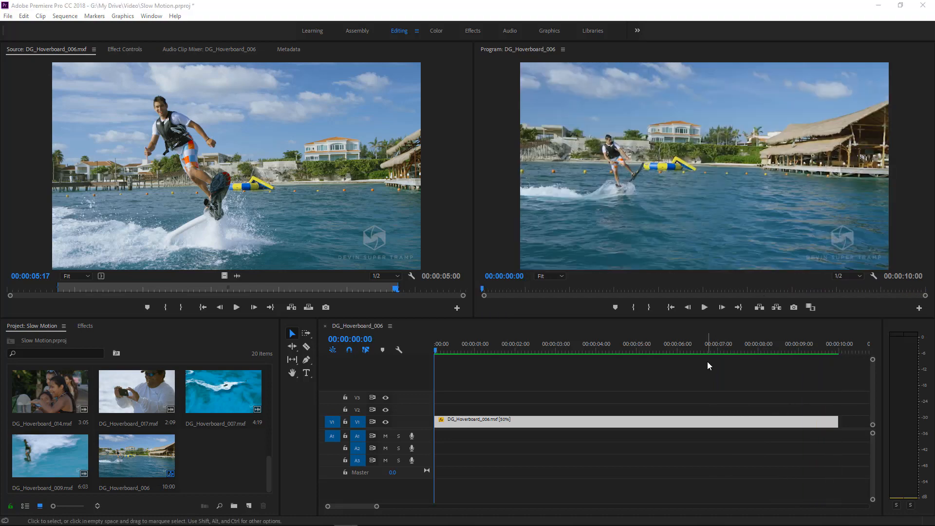
Switch to the Effects workspace and add Time Remapping Speed keyframes to the hoverboard clip at 00:00:01:16 and 00:00:05:00.
click(476, 31)
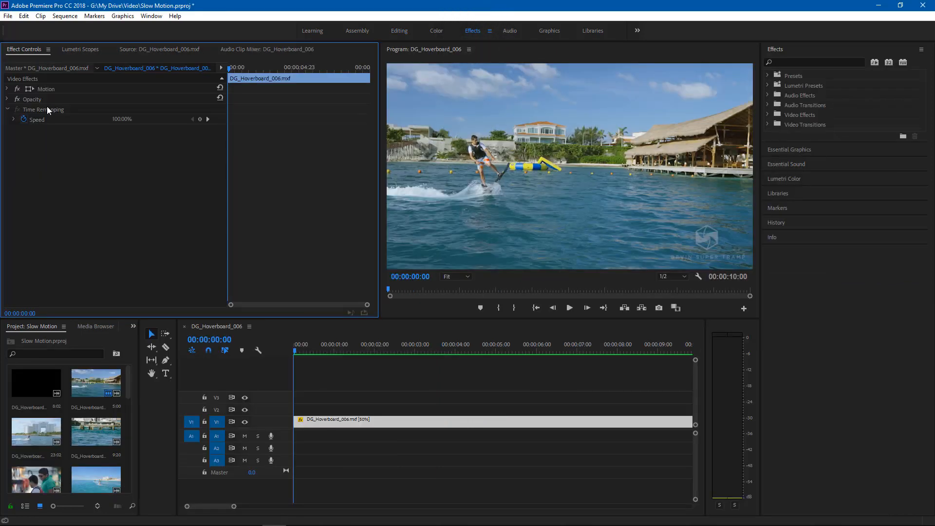
click(46, 108)
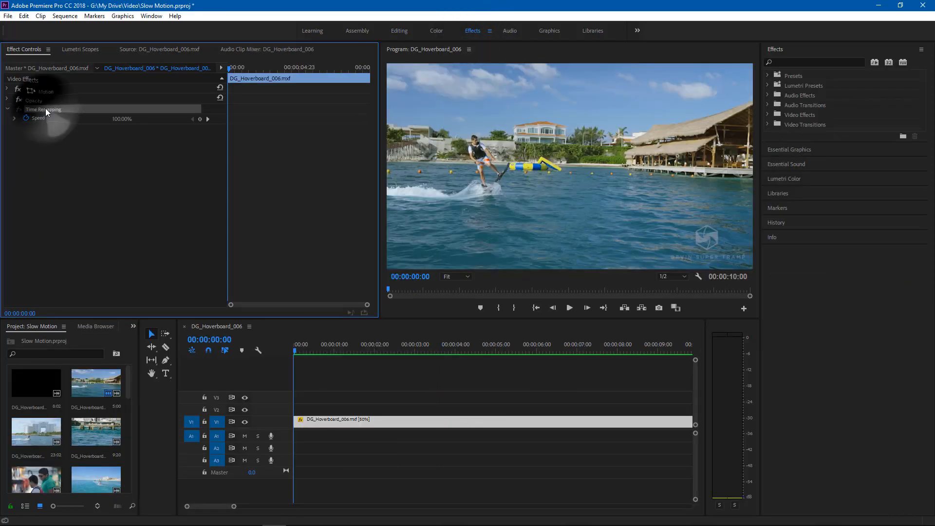
click(42, 120)
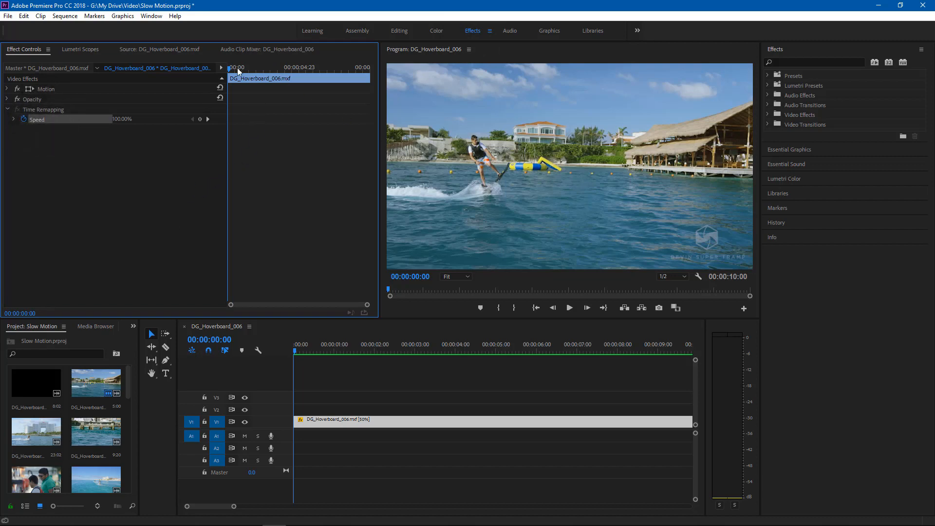
drag(599, 351, 358, 358)
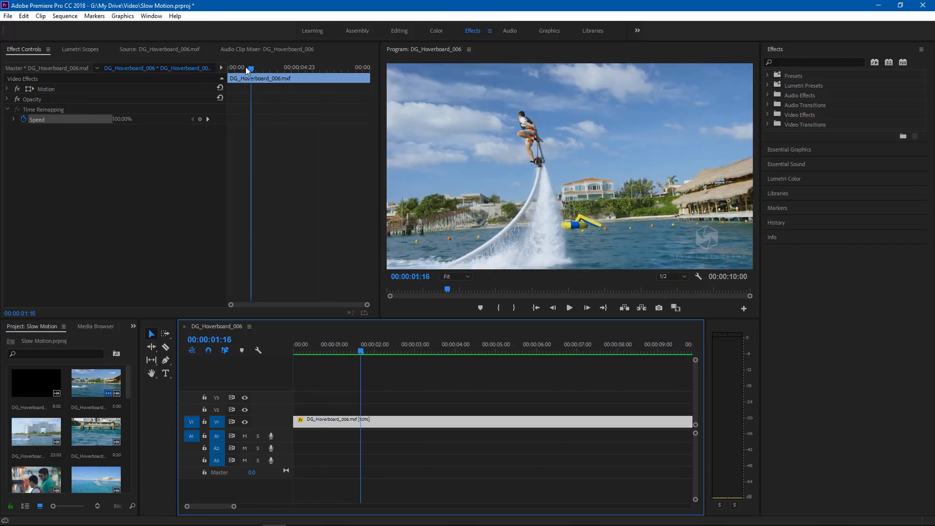
click(200, 119)
drag(251, 71, 298, 81)
click(200, 118)
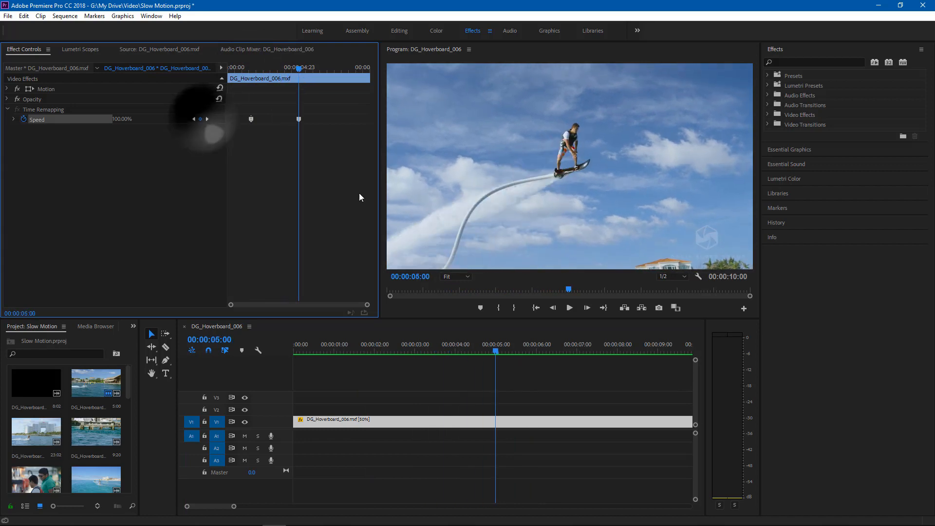
Split both Speed keyframes into gradual ramps and move the second ramp earlier, to about 3 seconds.
drag(252, 118, 299, 155)
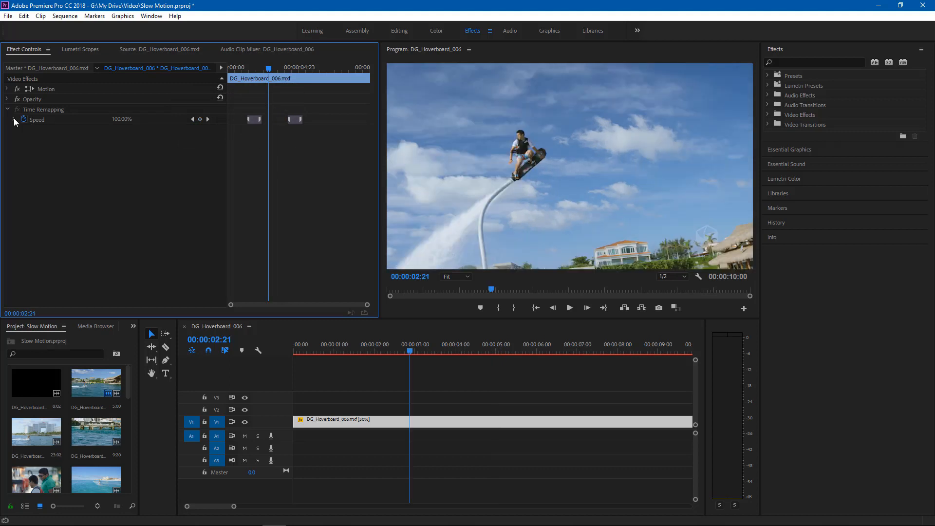
click(14, 119)
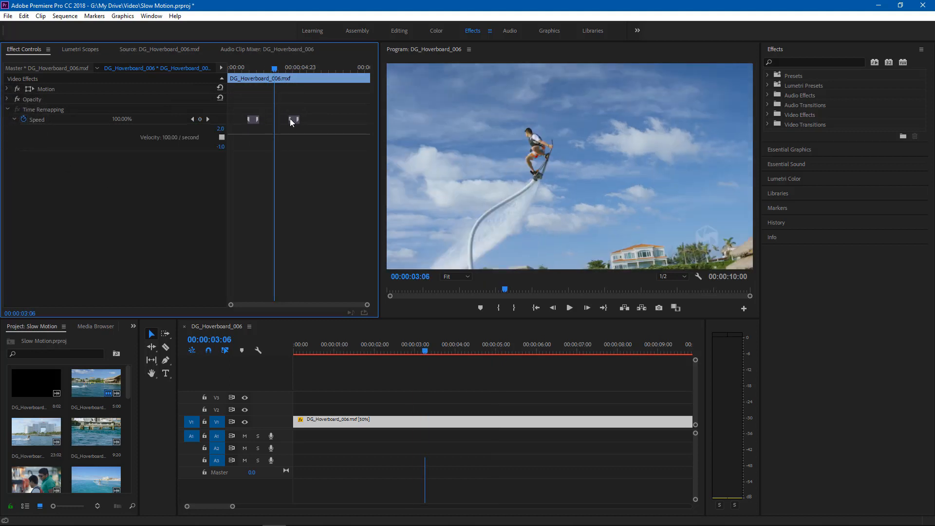
mouse_move(289, 119)
mouse_down()
mouse_move(271, 121)
mouse_move(281, 122)
mouse_up()
click(299, 118)
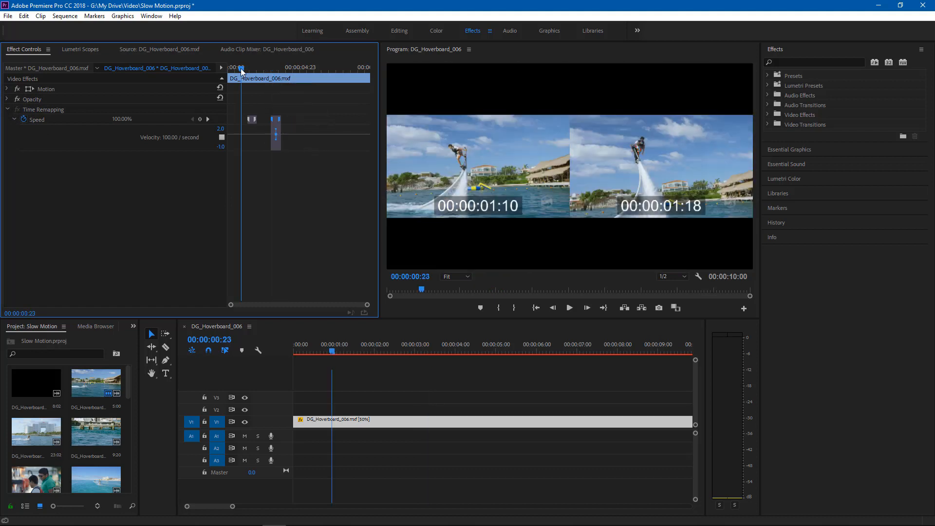
Lower the clip's time-remapped speed between the two keyframe ramps to 40% and scrub through the slowed section.
drag(241, 69, 261, 101)
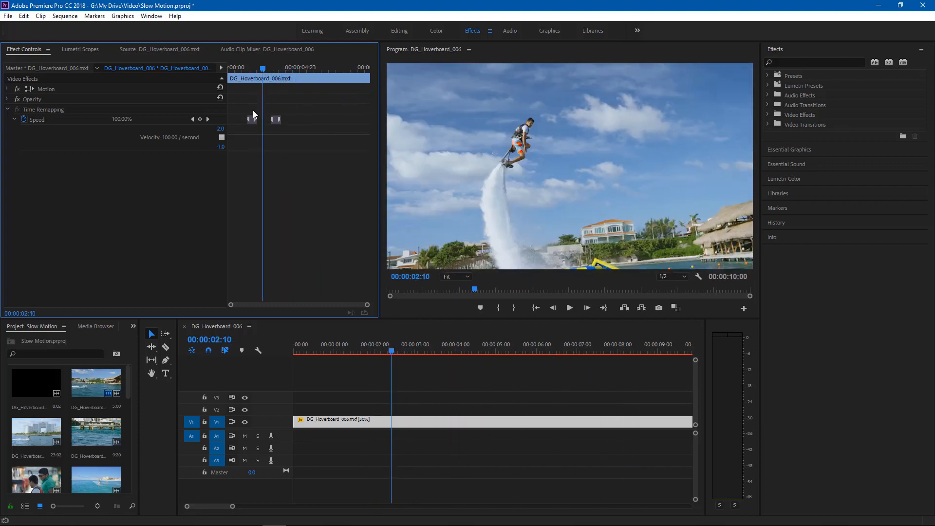
drag(261, 138, 261, 141)
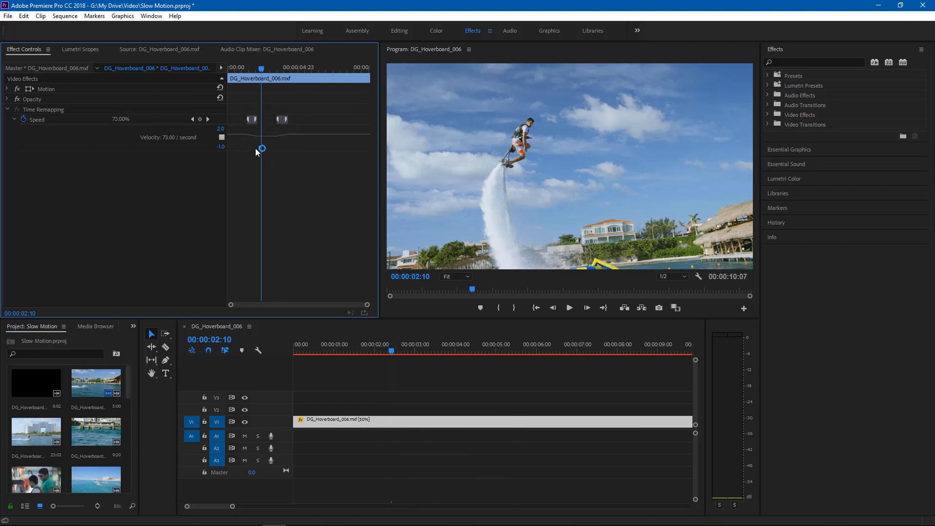
drag(263, 141, 263, 144)
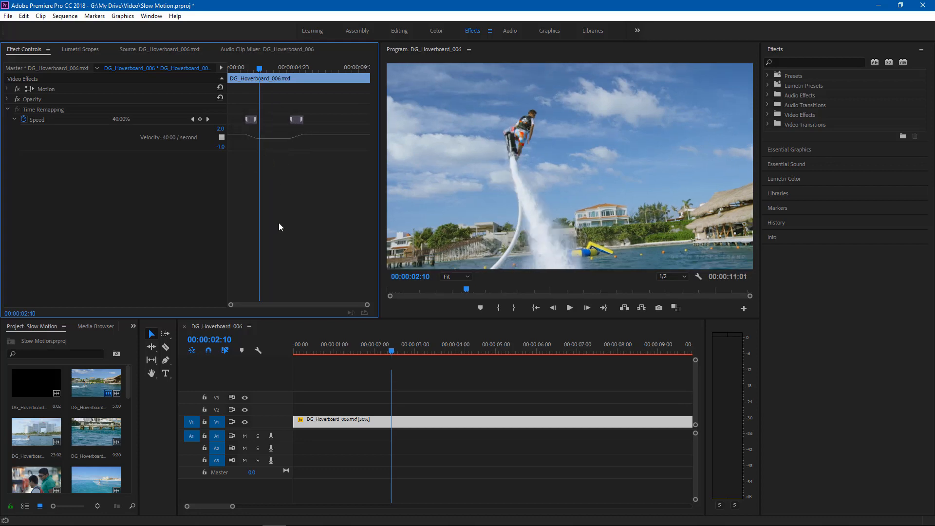
drag(258, 70, 309, 74)
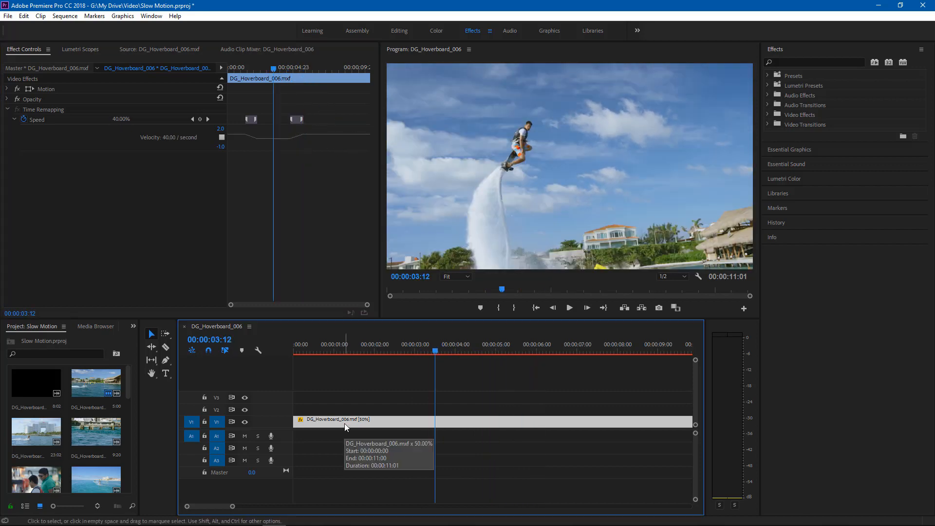
Render the speed-ramped sequence, play it from the start, and inspect the slowed frames from about 2 to 4 seconds.
key(Return)
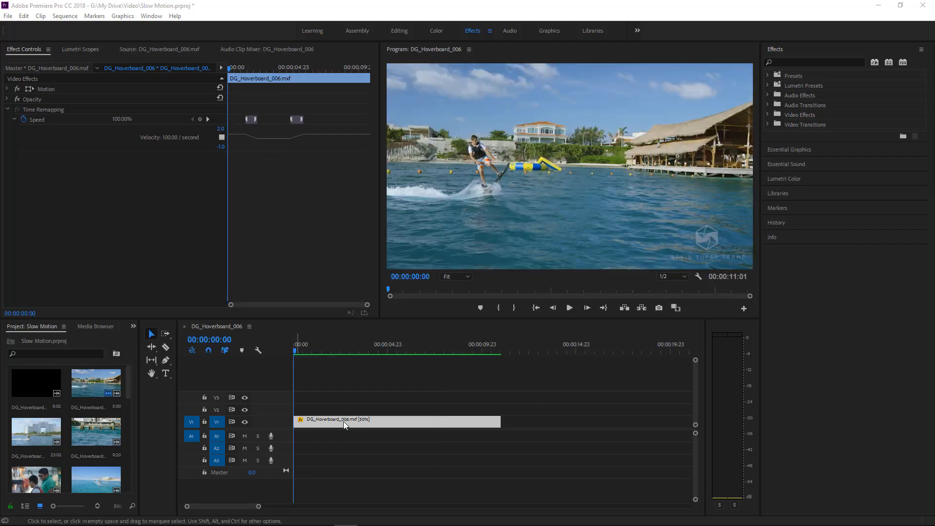
click(569, 308)
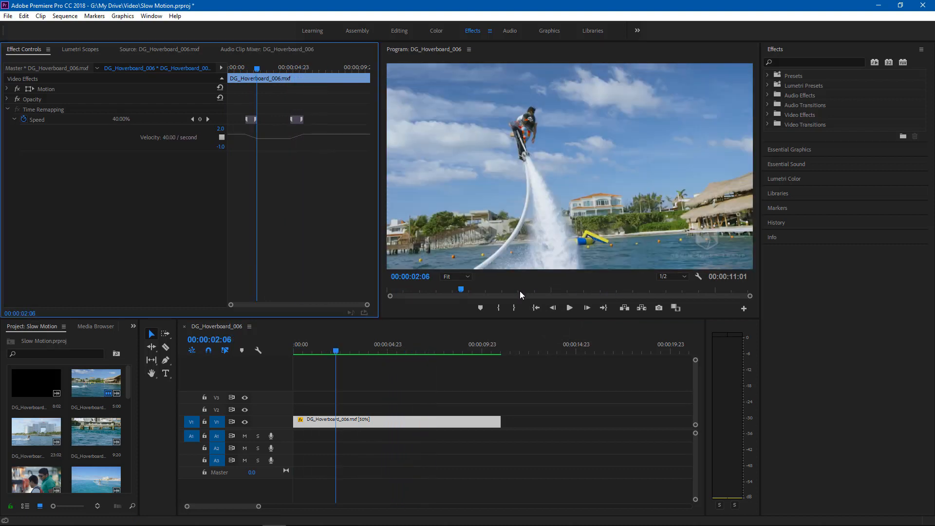
click(588, 308)
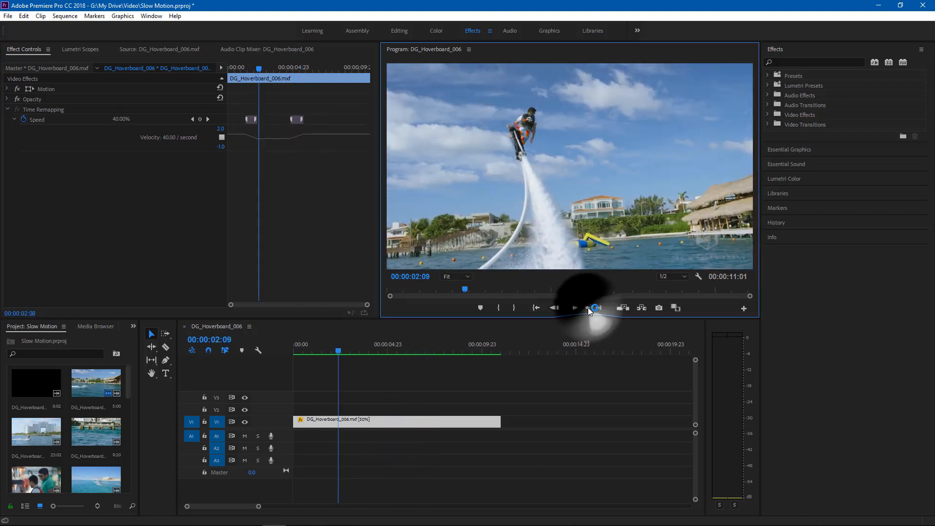
click(588, 308)
click(588, 308)
click(588, 308)
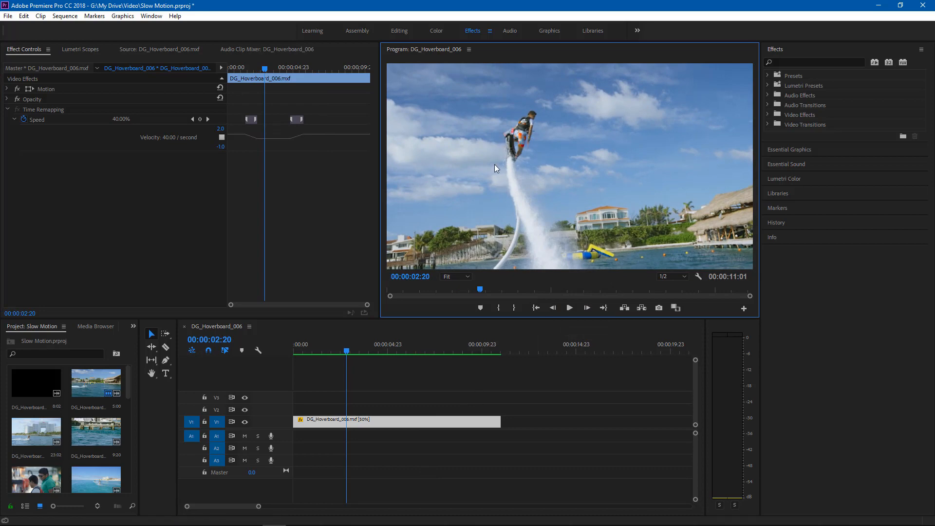
click(587, 308)
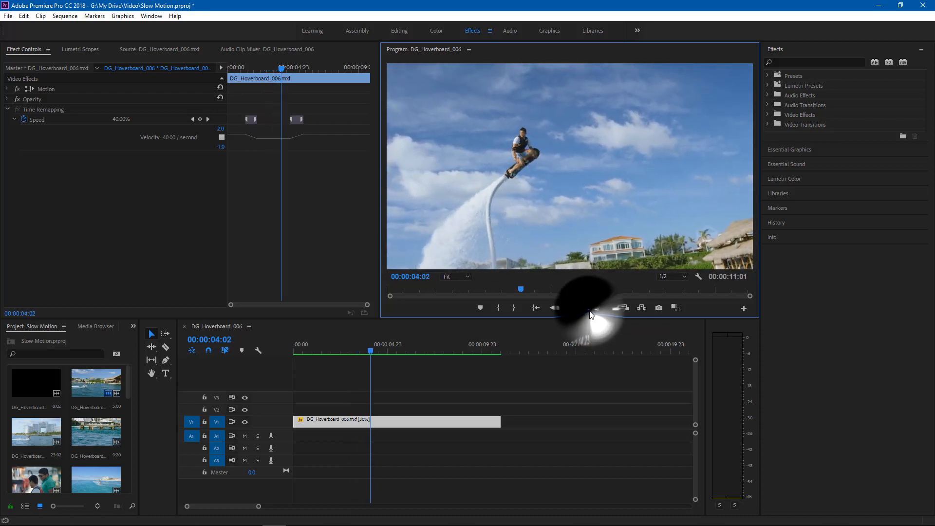
Go back to 00:00:03:20 and step forward frame by frame past 00:00:04:09, examining the rider's interpolated motion.
click(554, 307)
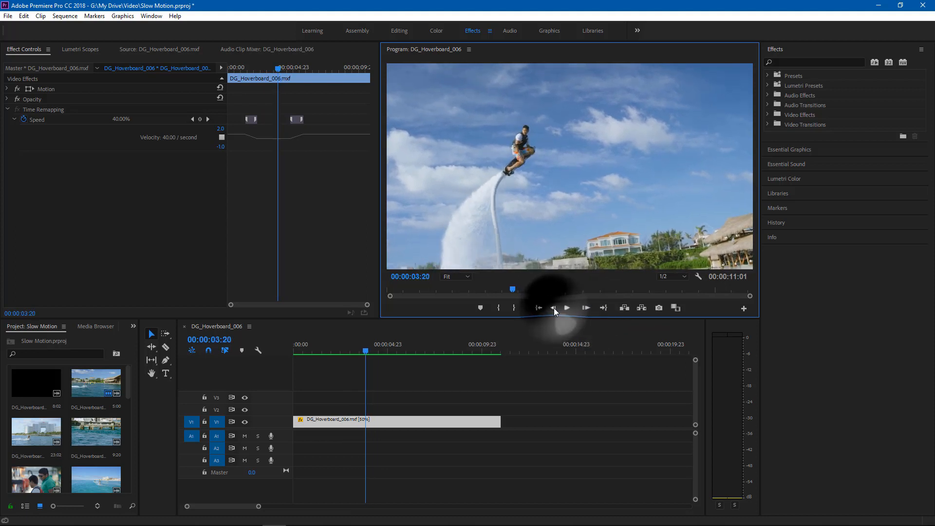
click(585, 308)
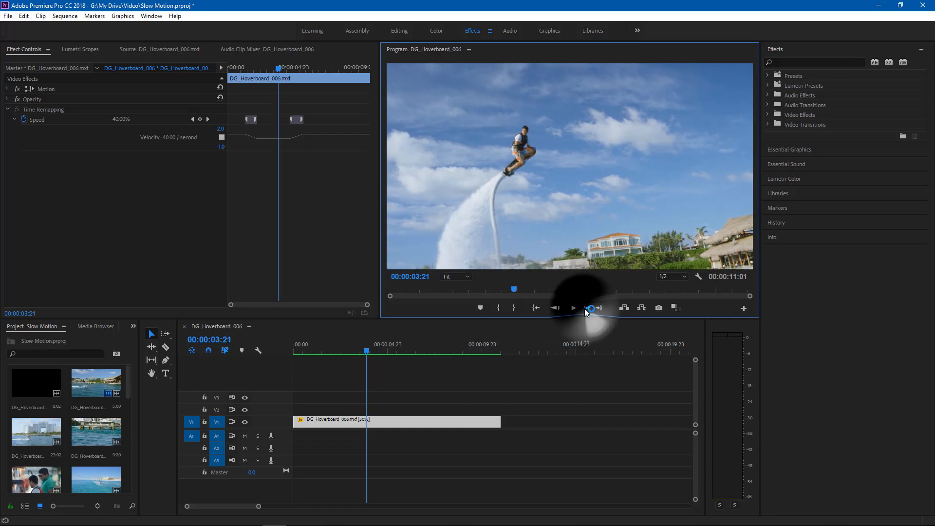
click(585, 309)
click(585, 308)
click(585, 309)
click(584, 308)
click(584, 308)
click(584, 308)
click(585, 309)
click(585, 308)
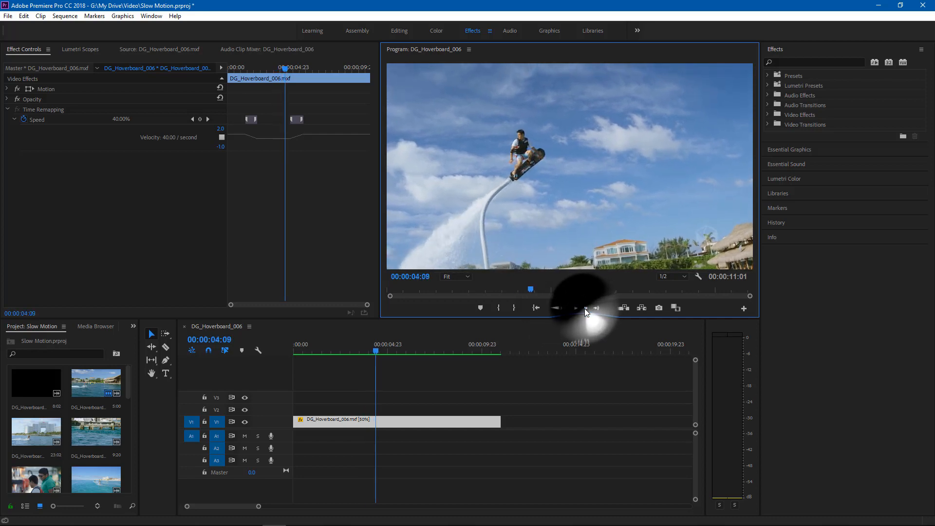
click(584, 308)
click(585, 309)
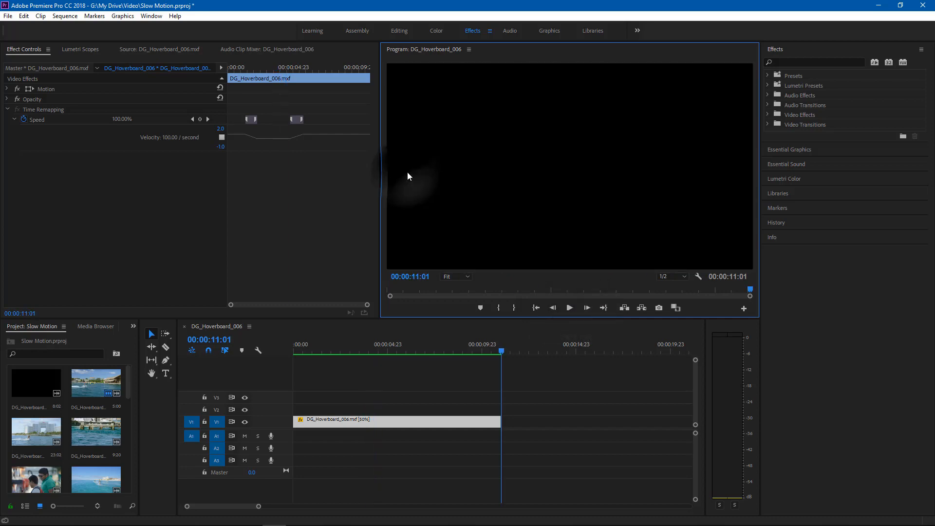
Switch to the Graphics workspace and add the Basic Title template on track V2 at the sequence start, above the hoverboard clip.
click(551, 29)
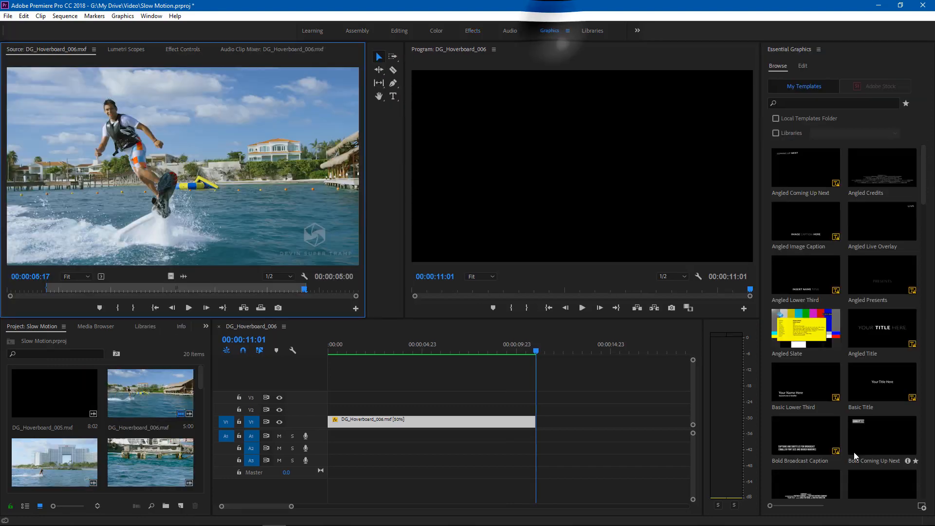
drag(880, 378, 340, 409)
click(359, 346)
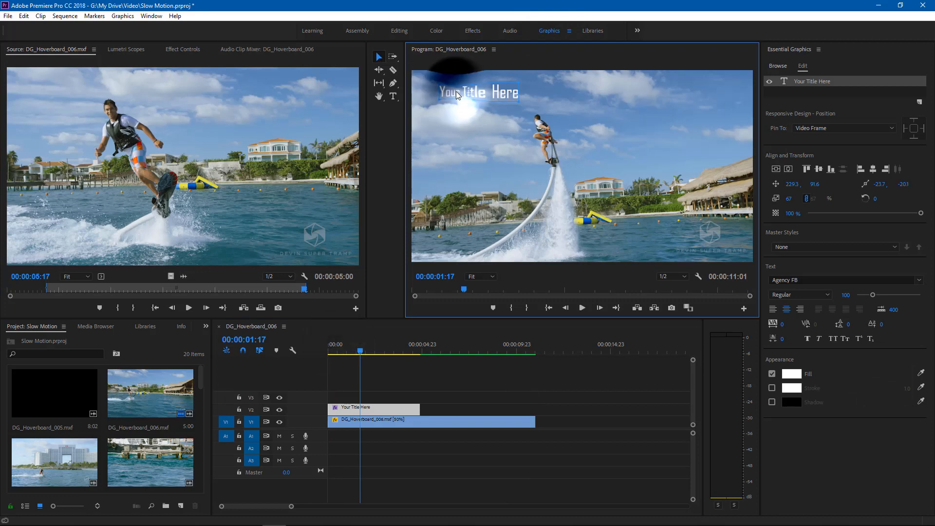
Replace the placeholder title text with the person's short name and move the title to the upper-left corner of the video frame.
double_click(456, 92)
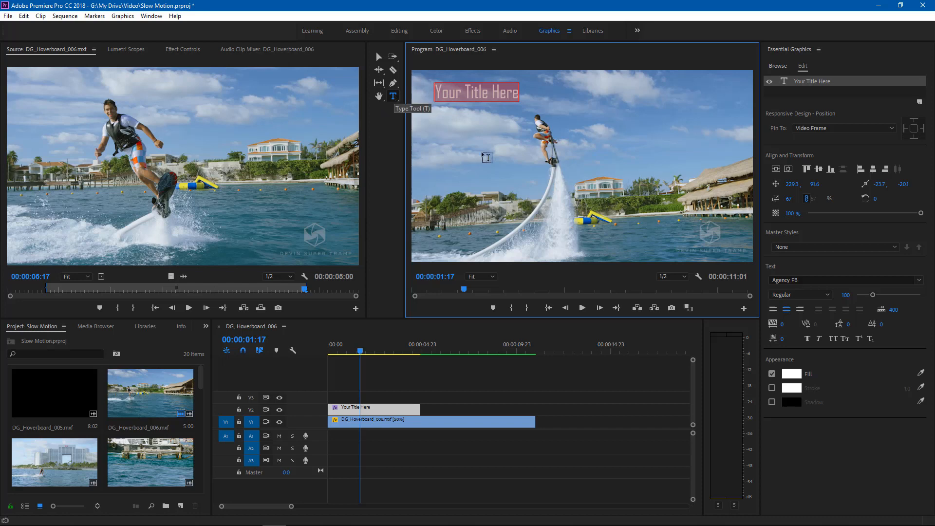
text(Mr. C)
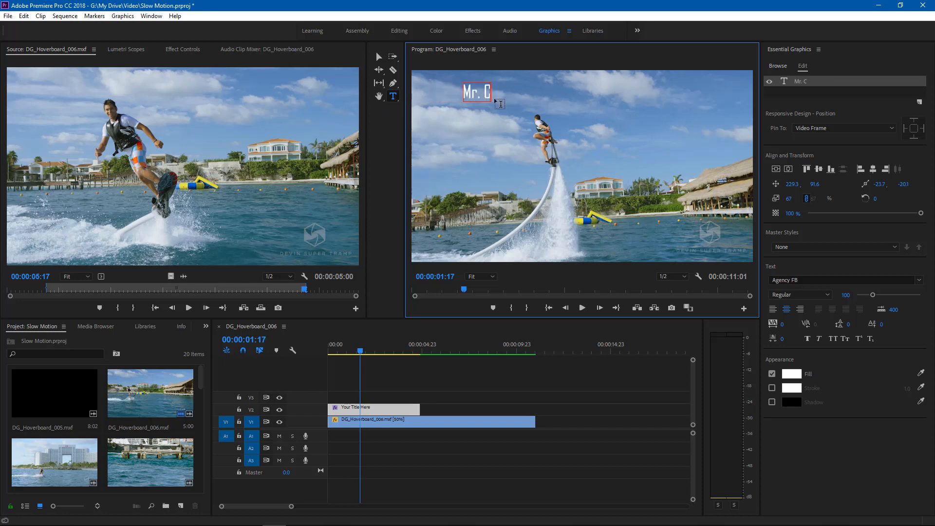
click(379, 56)
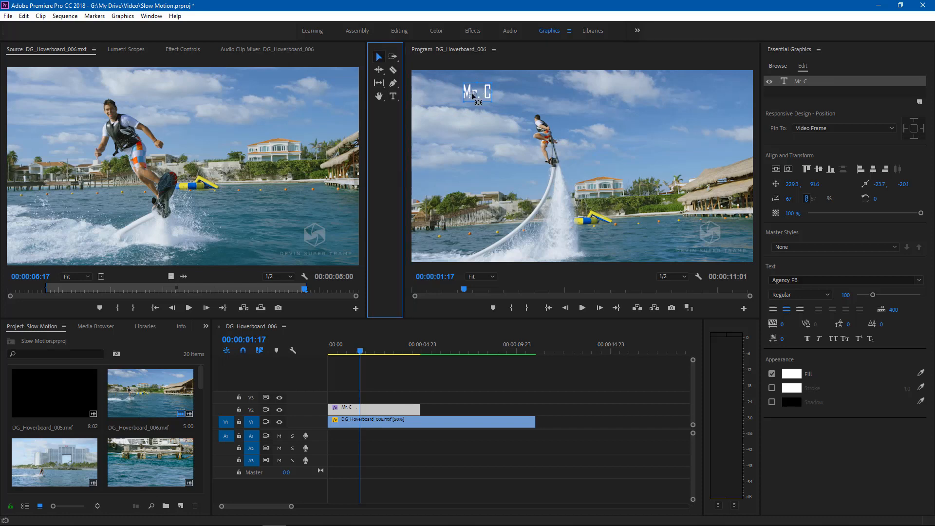
click(473, 96)
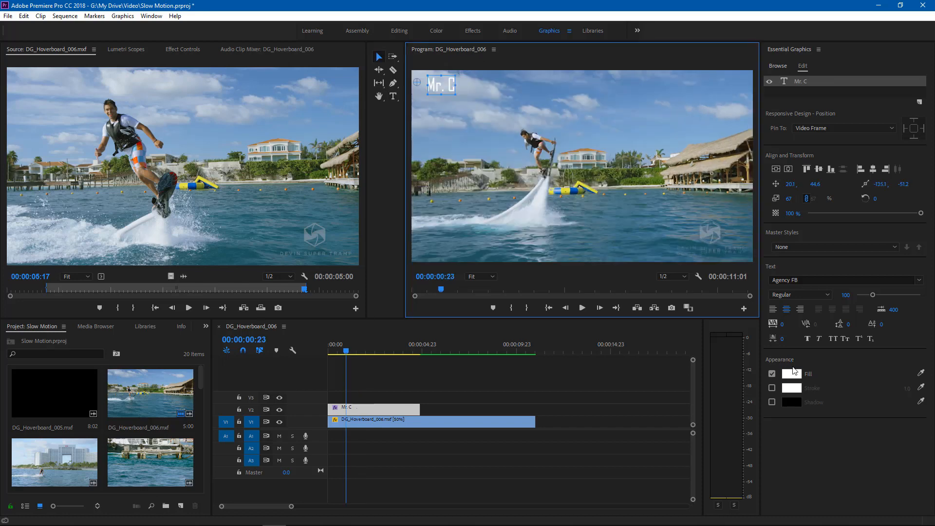
Set the title text's fill colour to red, FF0000.
click(798, 375)
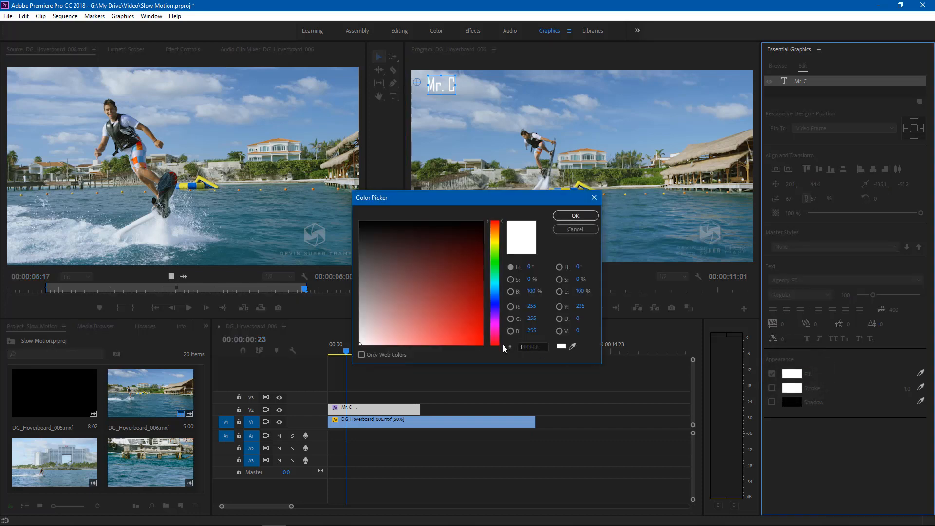
drag(460, 333, 505, 374)
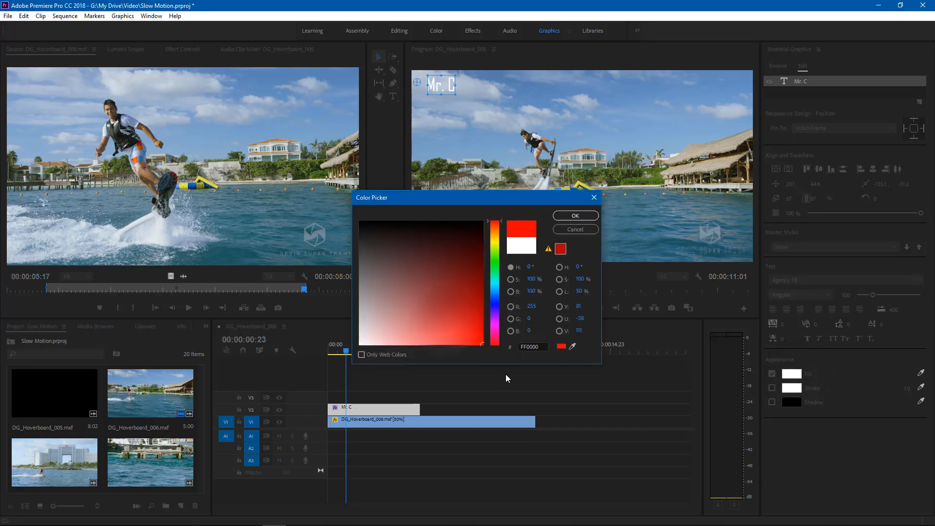
click(575, 216)
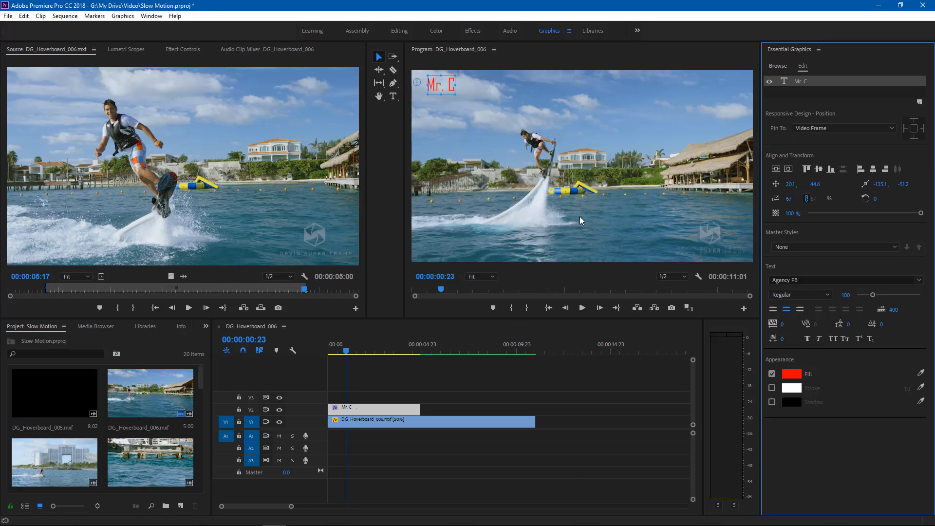
Open the media export settings for the hoverboard sequence and choose the Match Source - Adaptive Medium Bitrate preset.
click(8, 16)
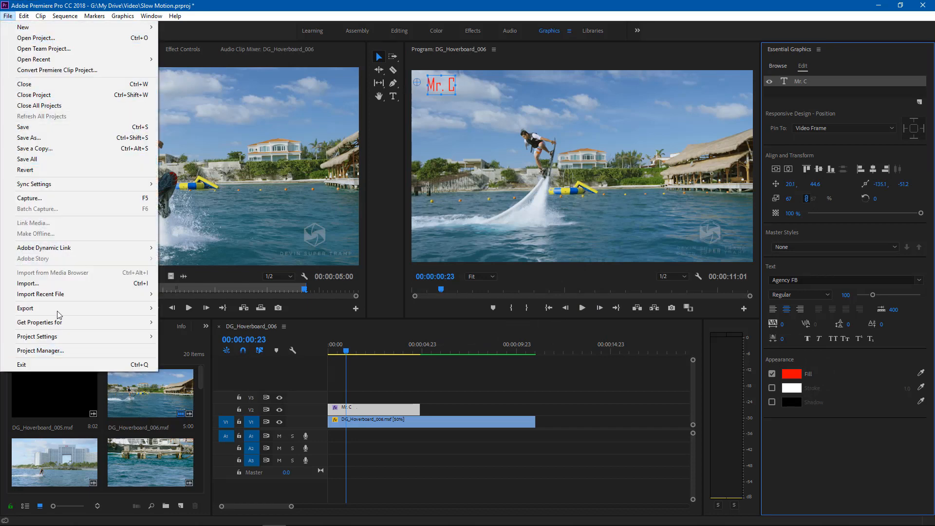
mouse_move(59, 313)
click(183, 308)
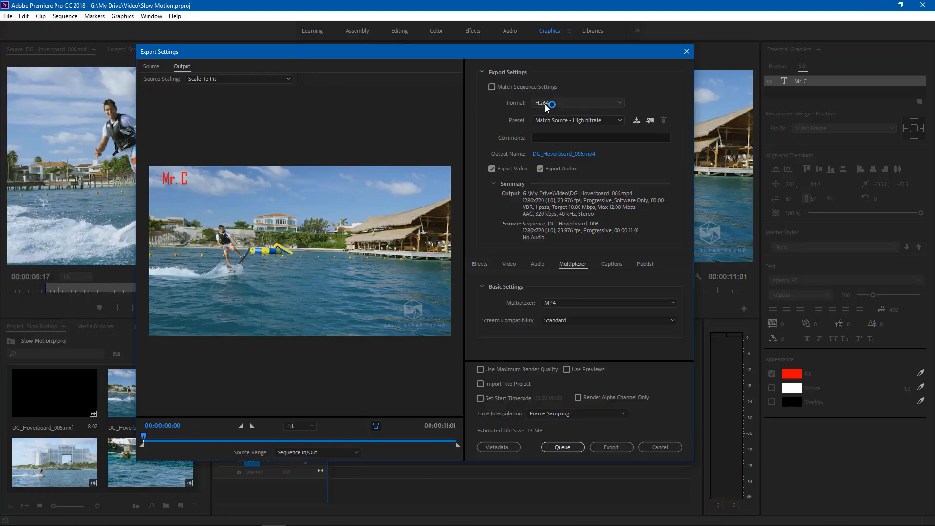
click(579, 121)
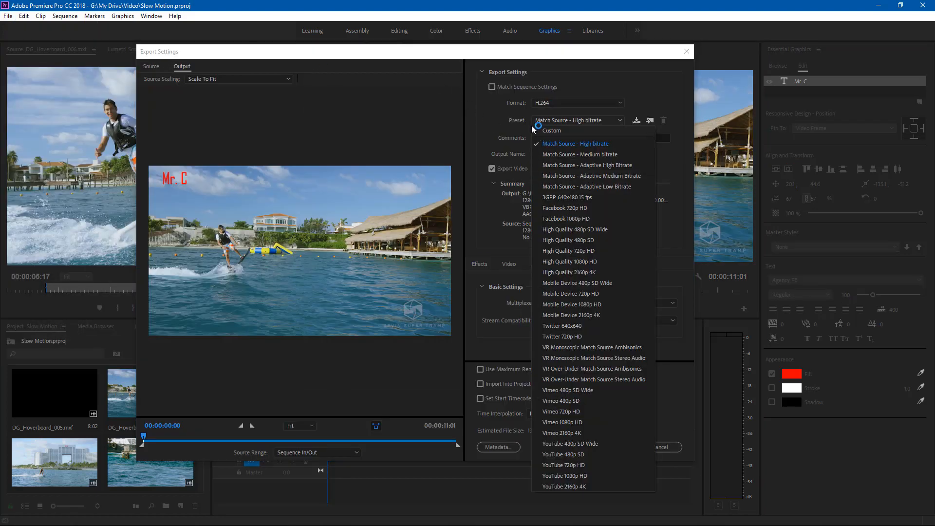
click(635, 178)
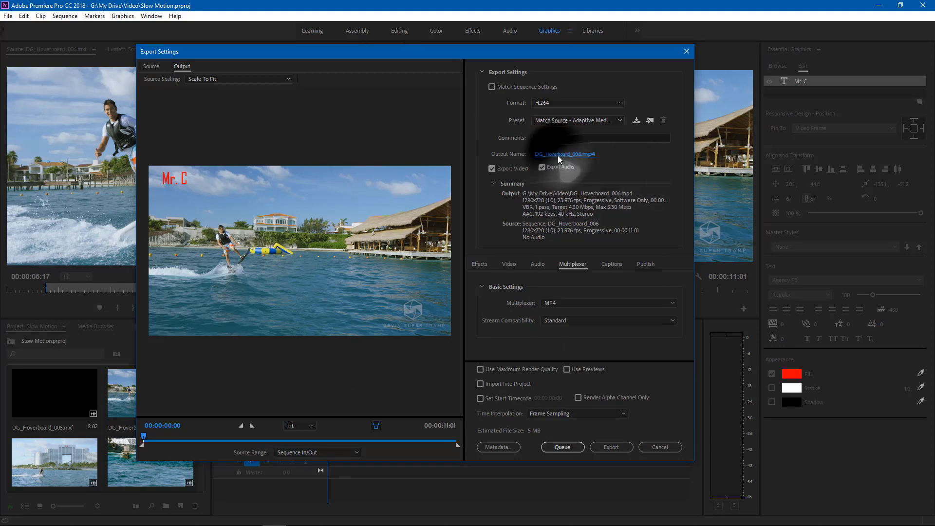
Set the export's output file name to Slow Motion, saved in the Video folder.
click(563, 154)
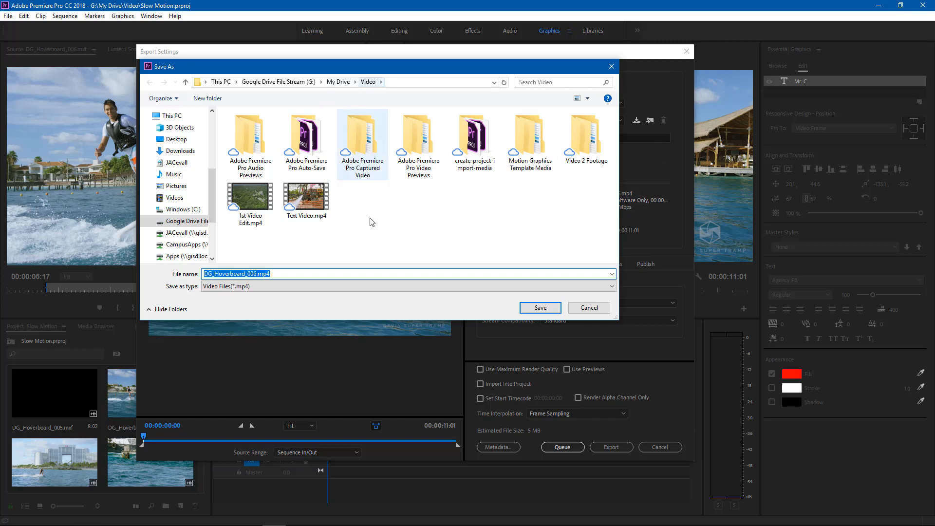
text(Slow Motion)
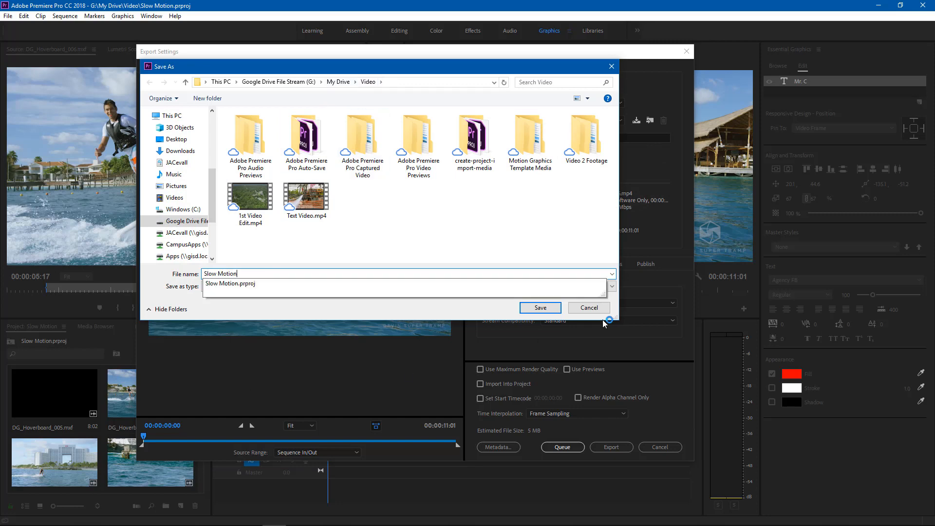
click(539, 308)
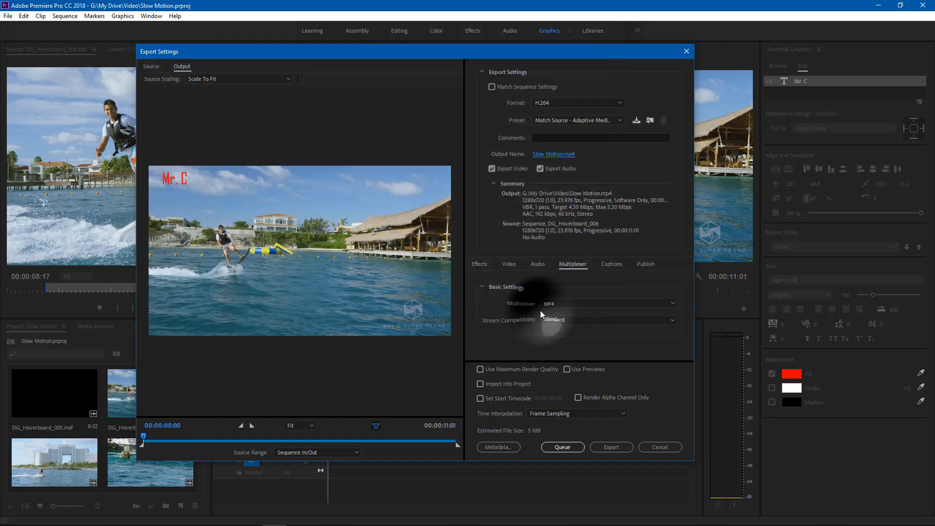